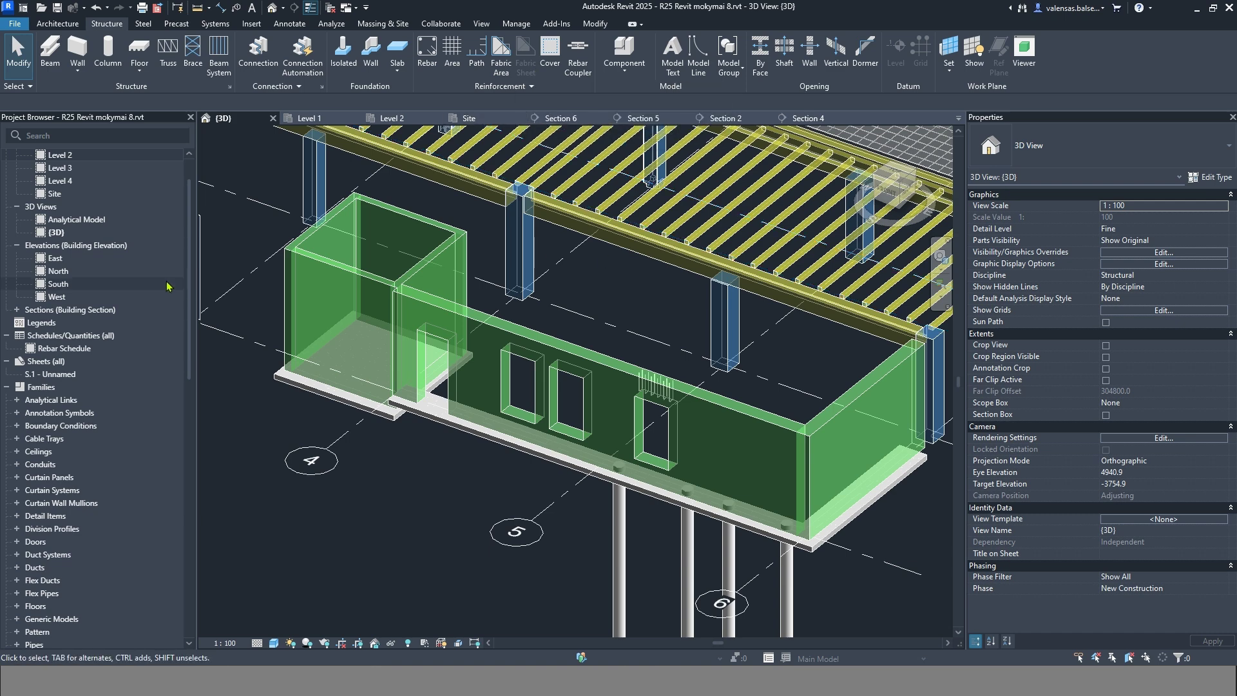
# - Open the Level 2 structural plan and start a structural fabric area hosted on the floor slab between grids D and E
pyautogui.scroll(1, 129, 286)
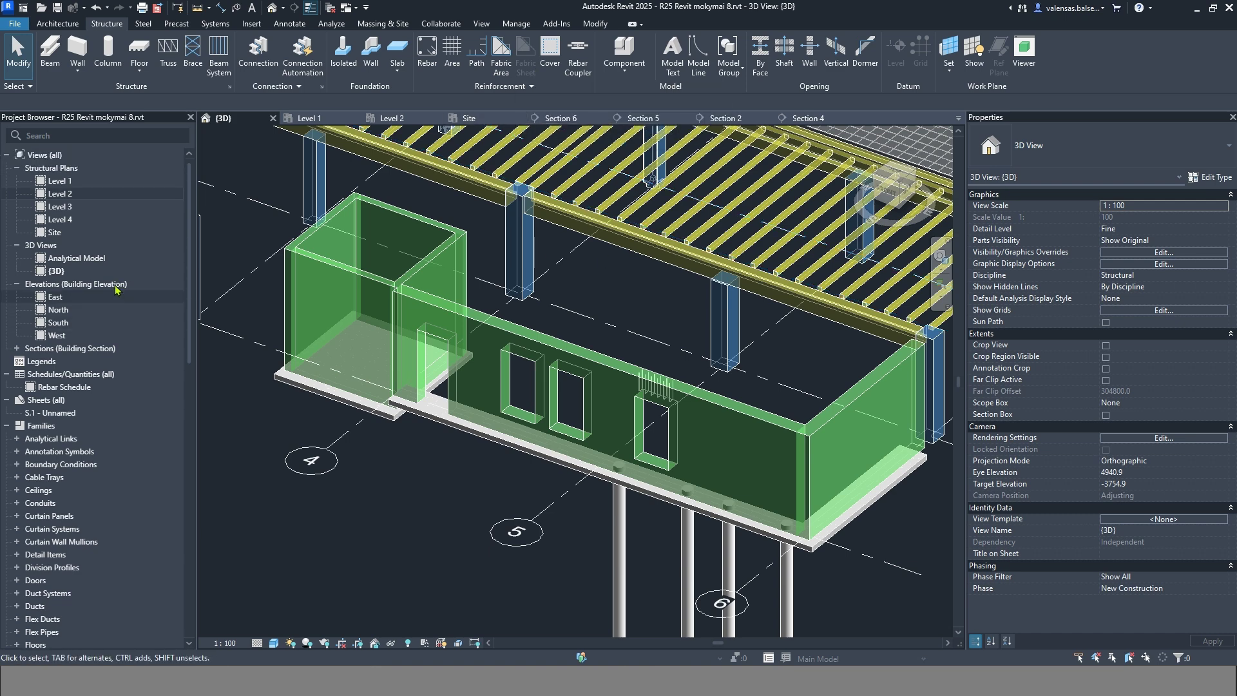
pyautogui.doubleClick(70, 195)
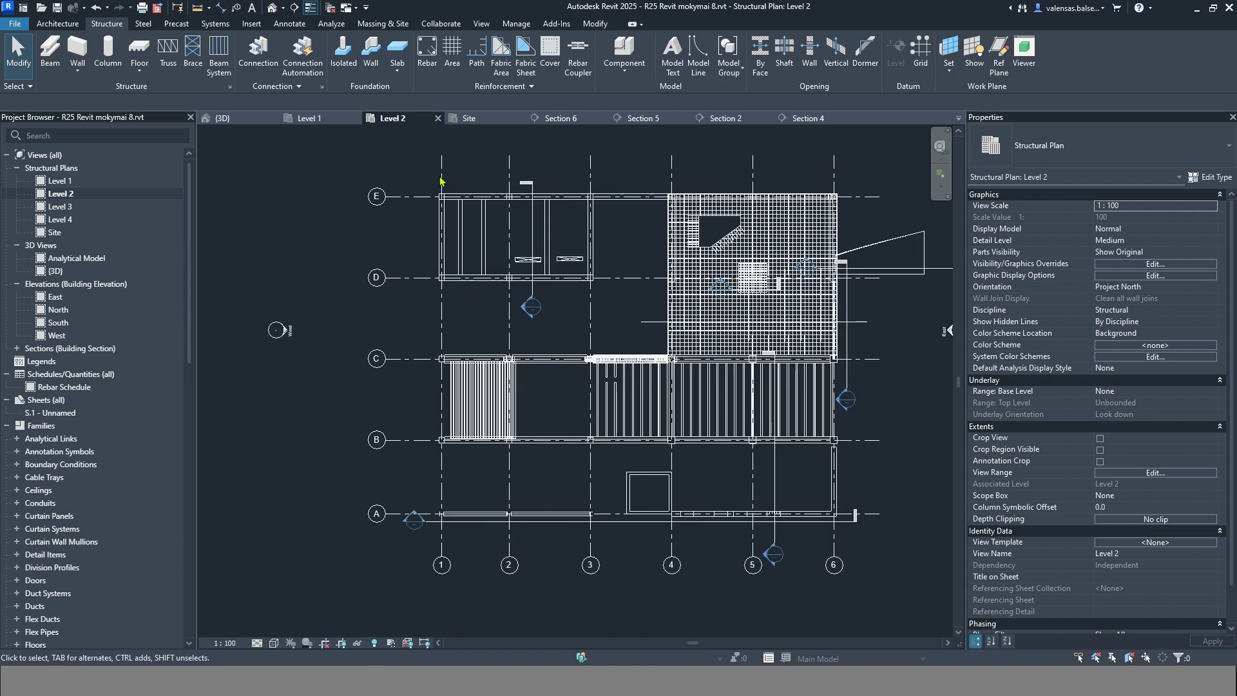
pyautogui.click(485, 279)
pyautogui.scroll(2, 469, 187)
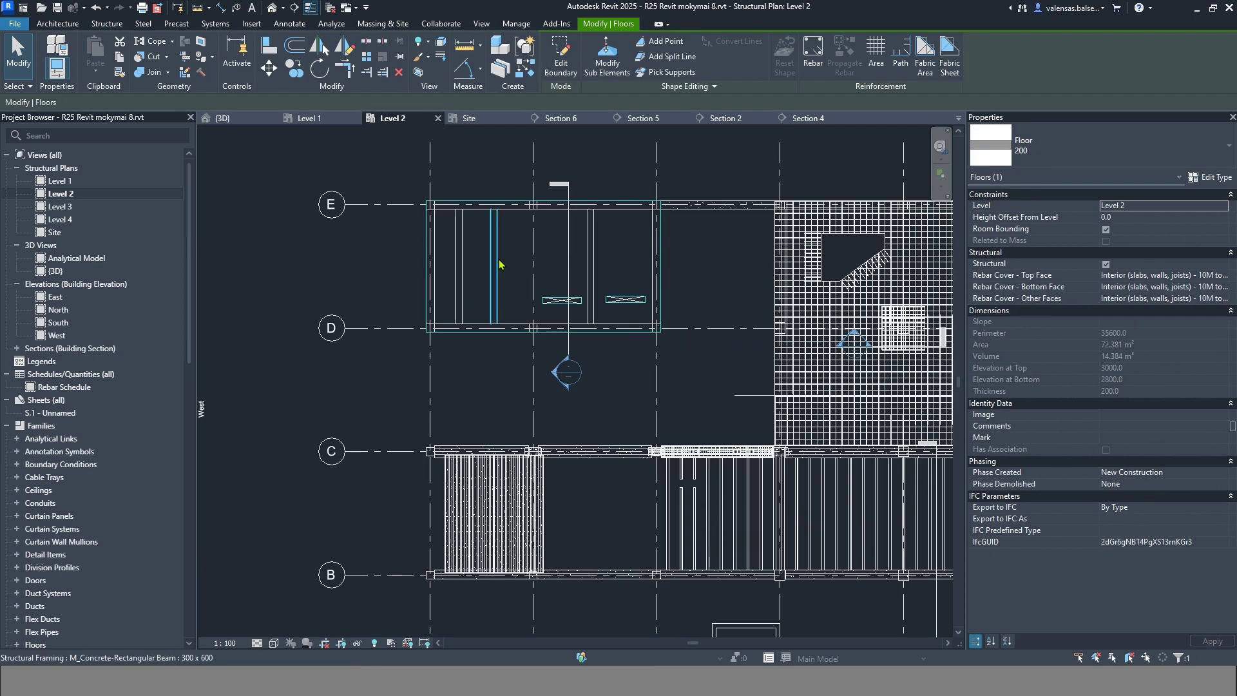
pyautogui.click(287, 156)
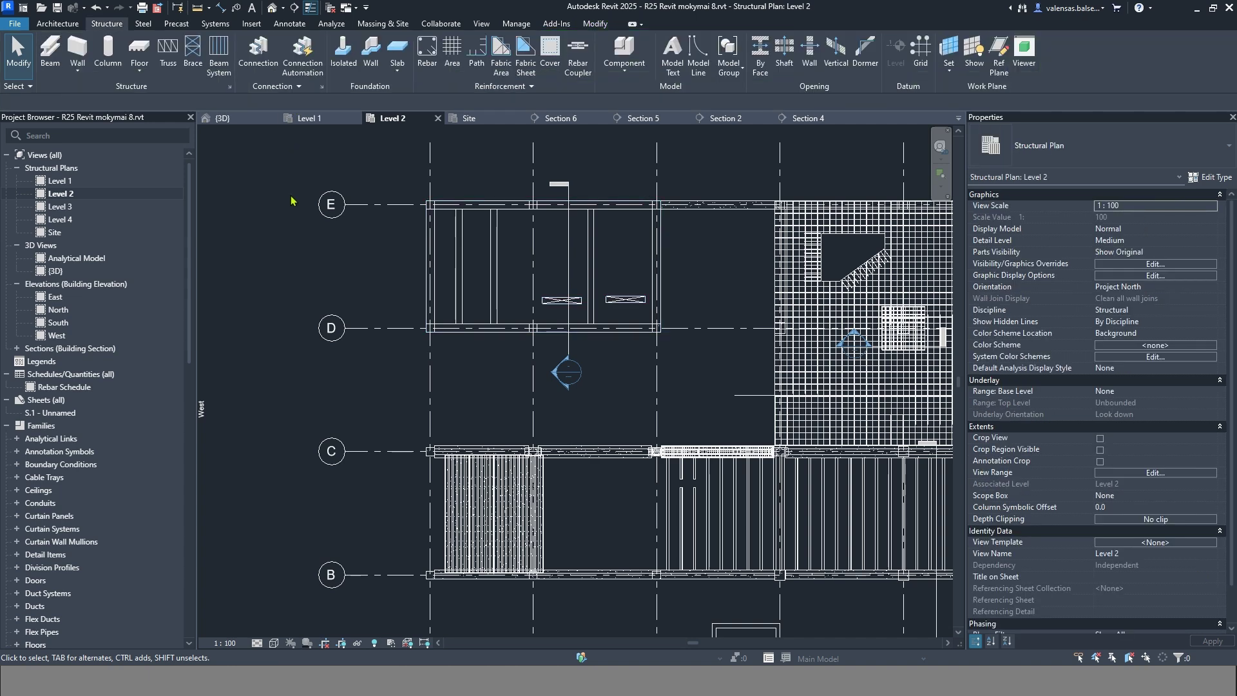
pyautogui.scroll(1, 533, 161)
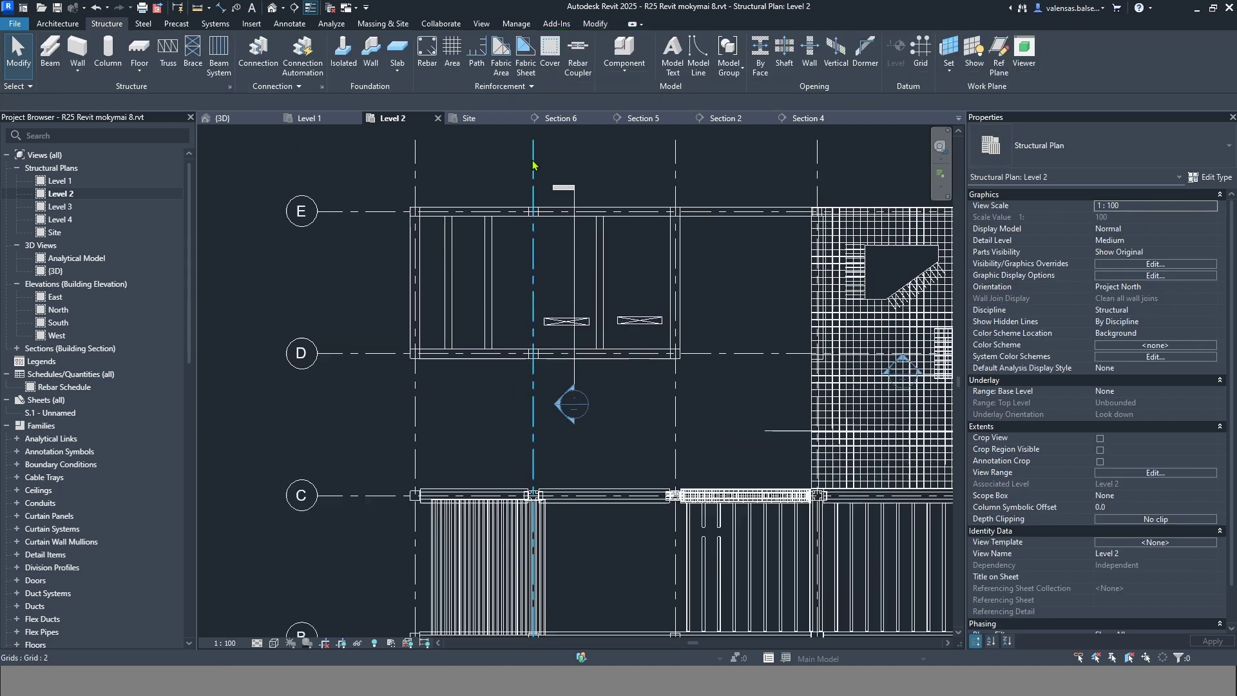
pyautogui.click(501, 70)
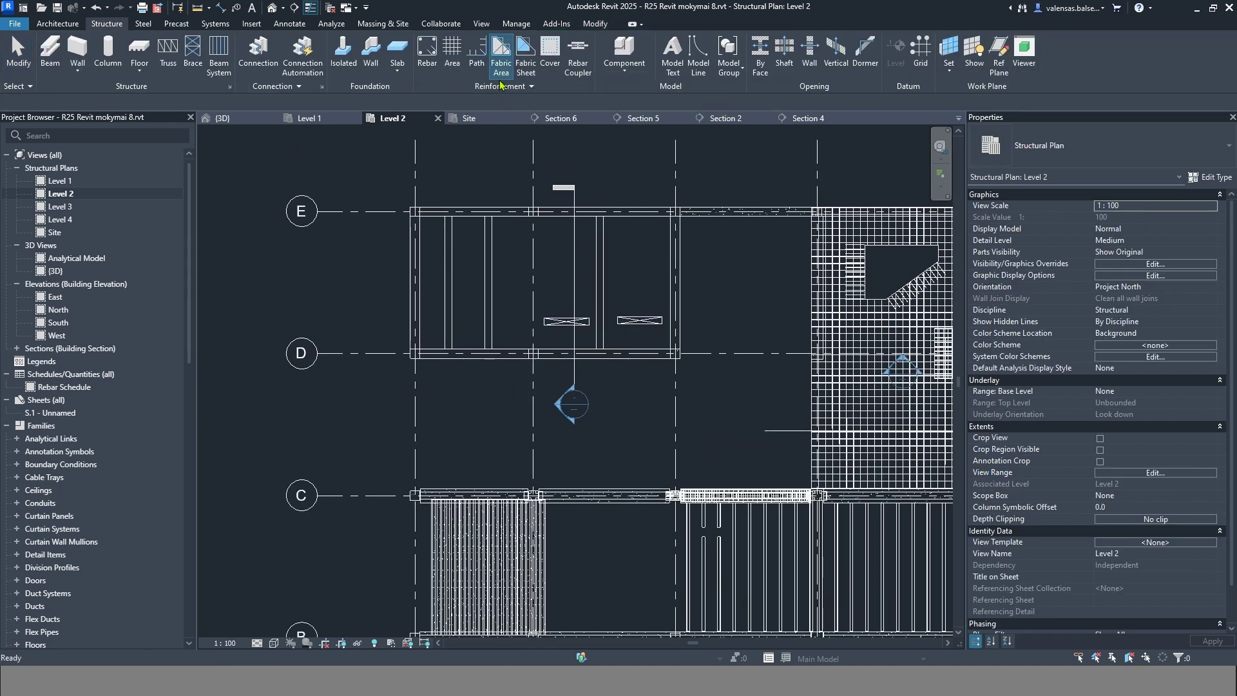
pyautogui.click(451, 210)
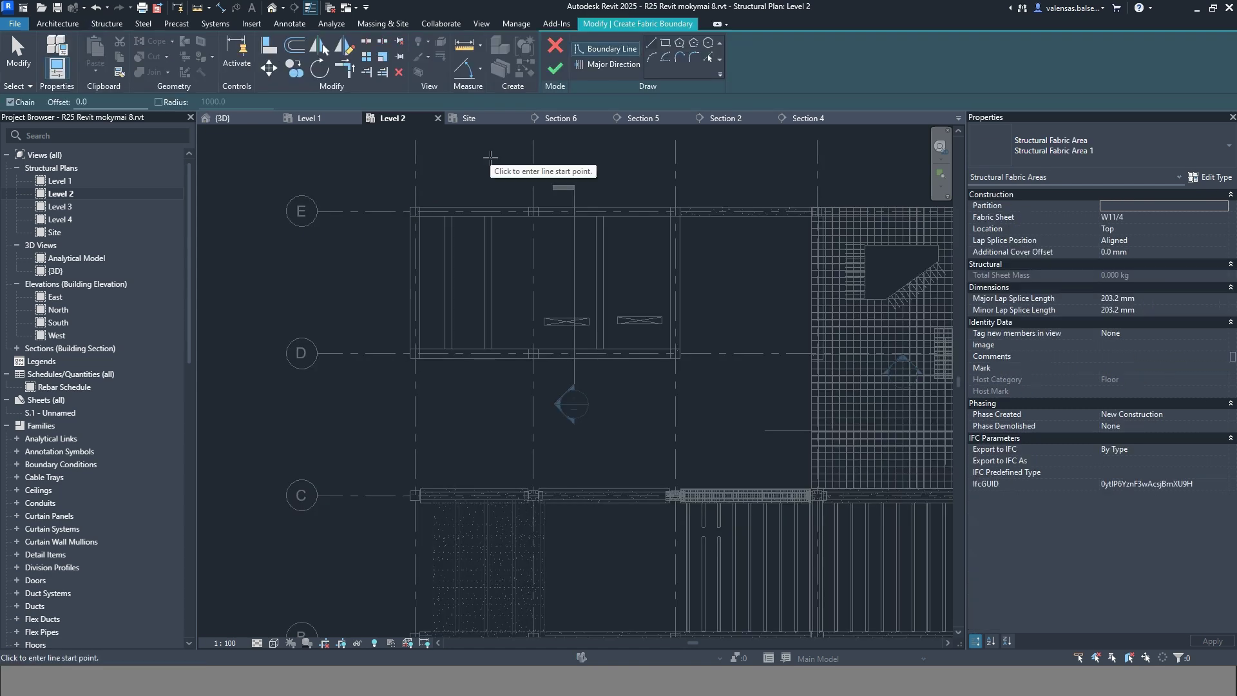
# - Review the new fabric area's type, available fabric sheets, lap splice position, additional cover offset and major lap splice length
pyautogui.click(1126, 162)
pyautogui.click(1126, 161)
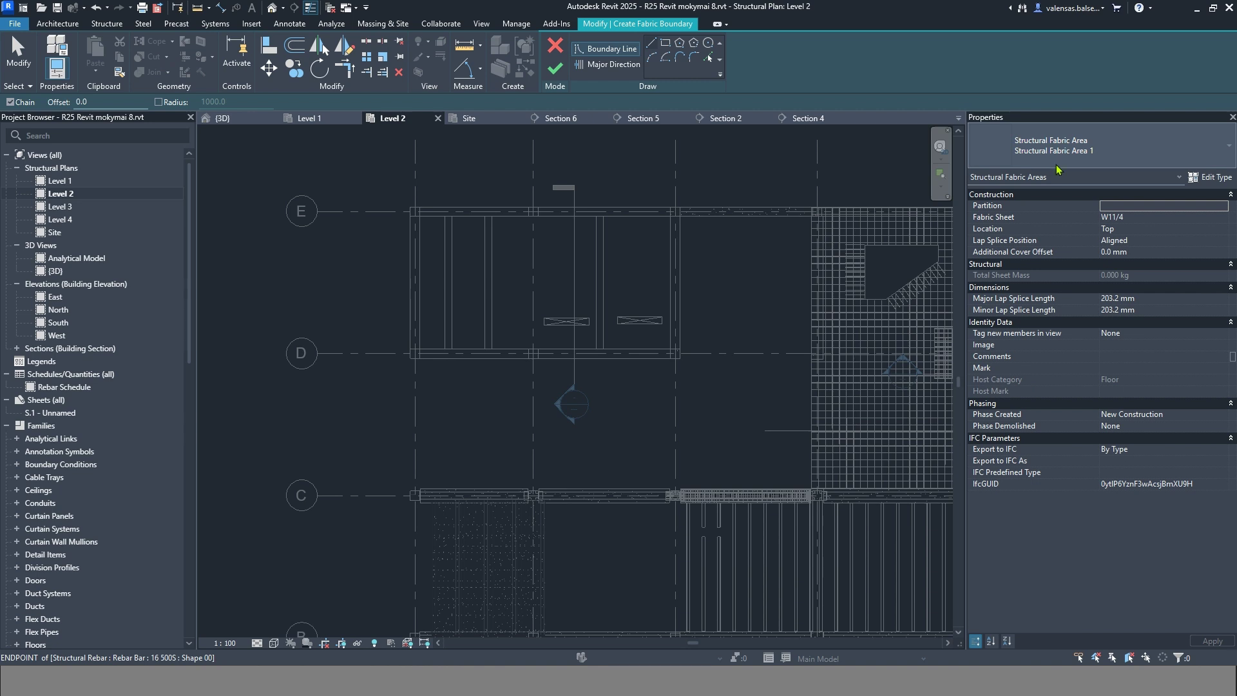
pyautogui.click(1150, 213)
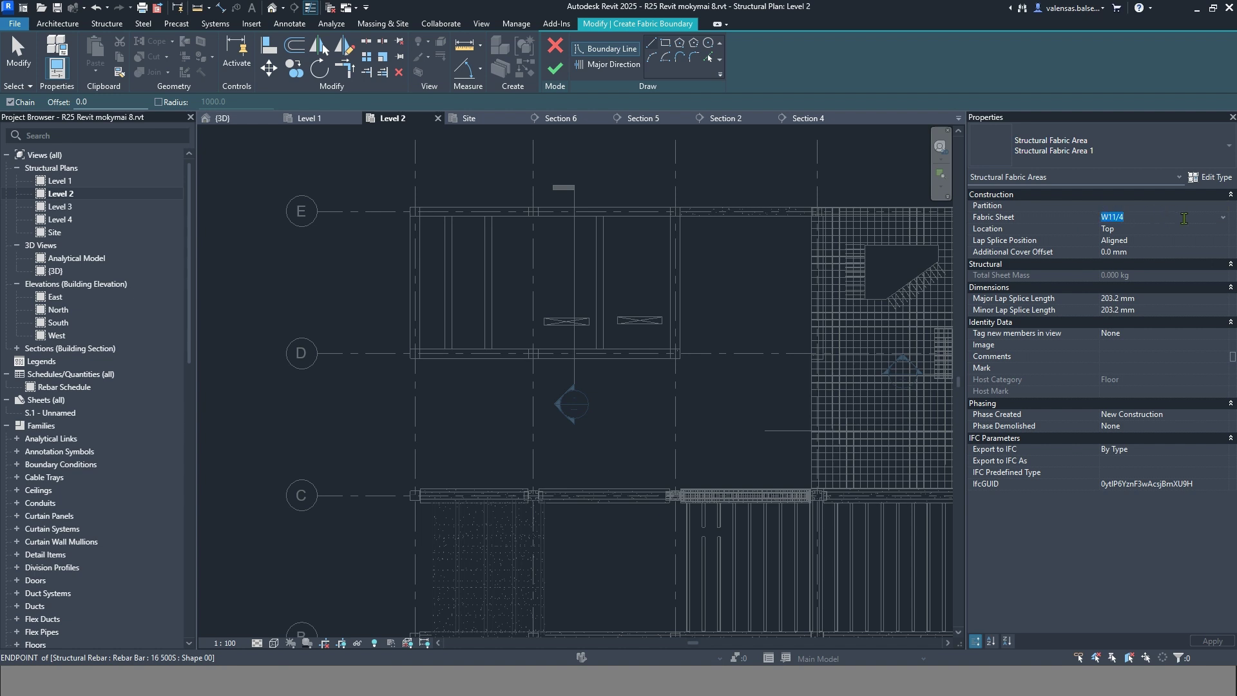
pyautogui.click(1225, 220)
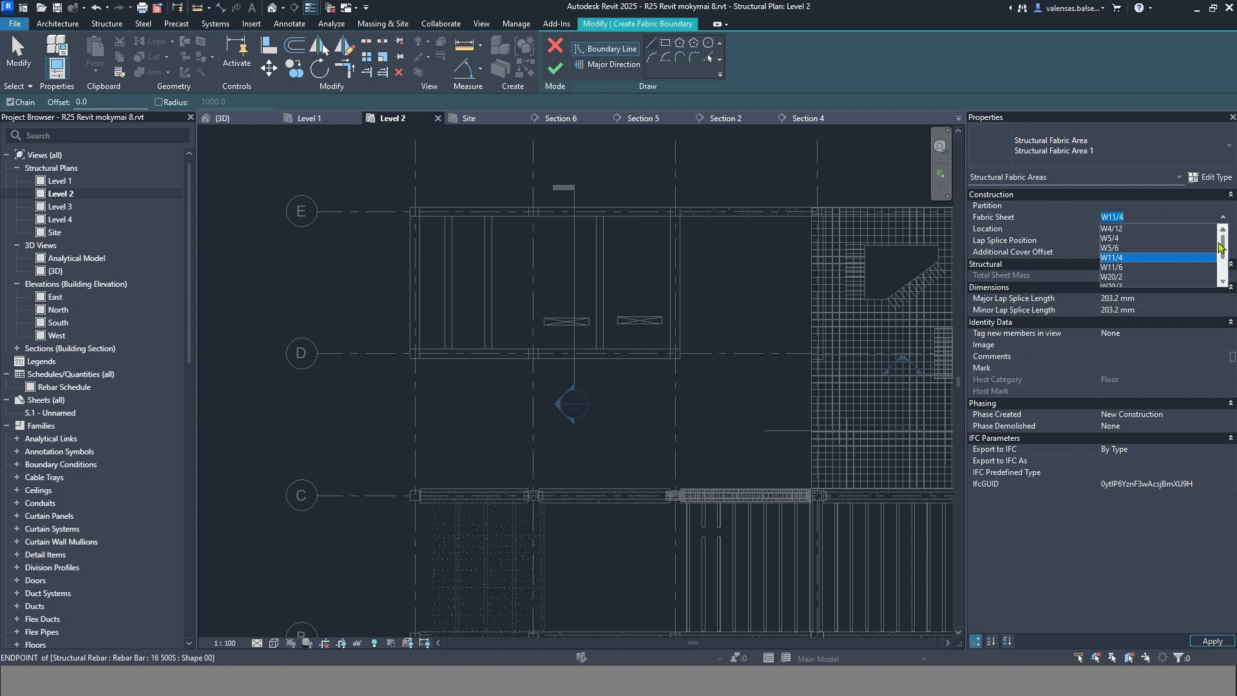
pyautogui.click(1224, 284)
pyautogui.press('Escape')
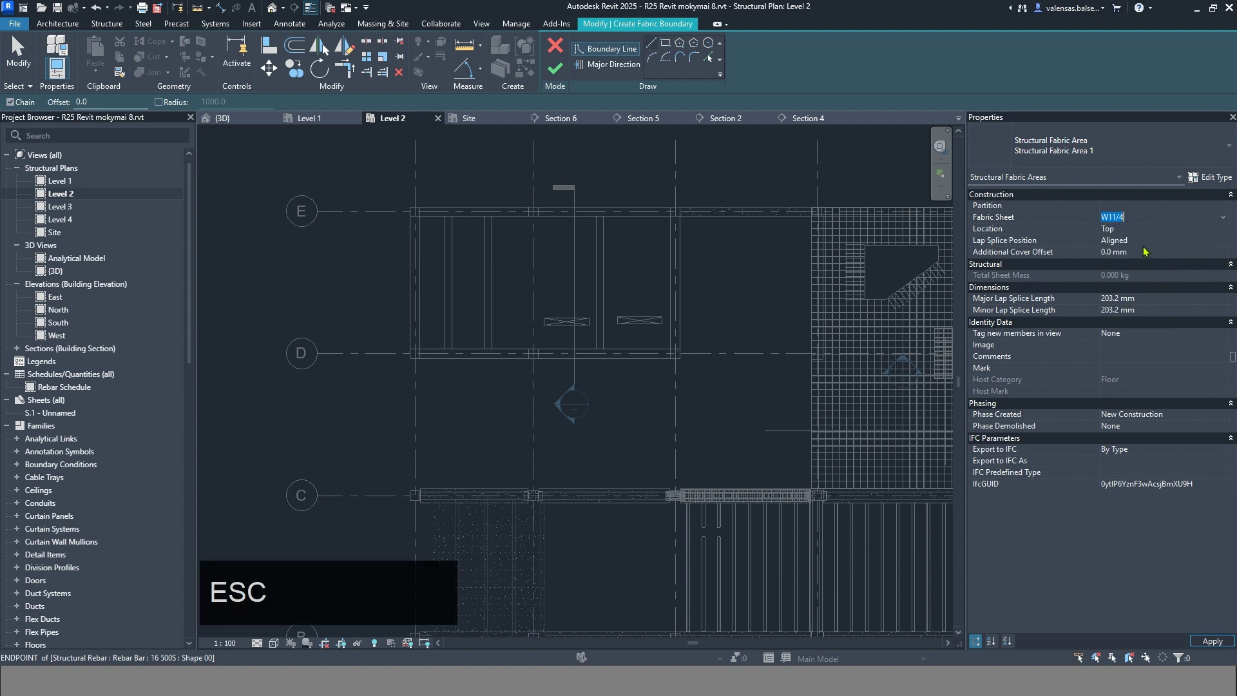
pyautogui.click(1153, 241)
pyautogui.click(1156, 256)
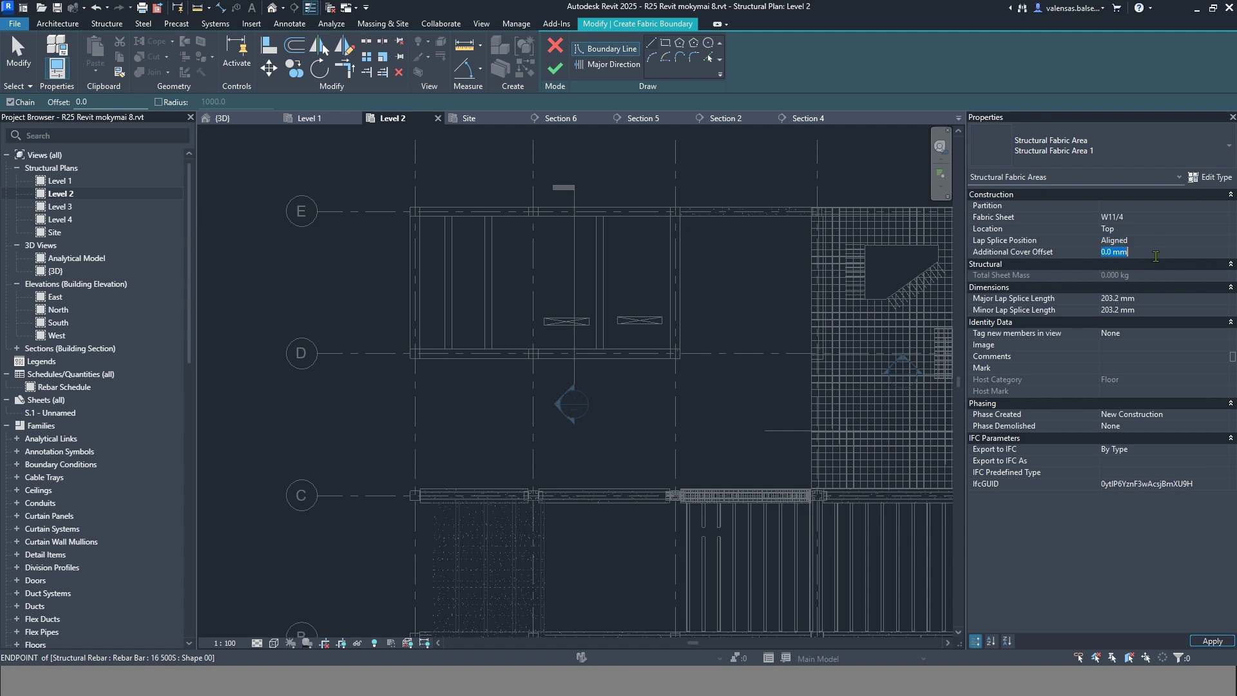
pyautogui.click(1155, 299)
# - Sketch a rectangular fabric boundary along the slab's outer edges between grids 1–3 and D–E
pyautogui.click(665, 43)
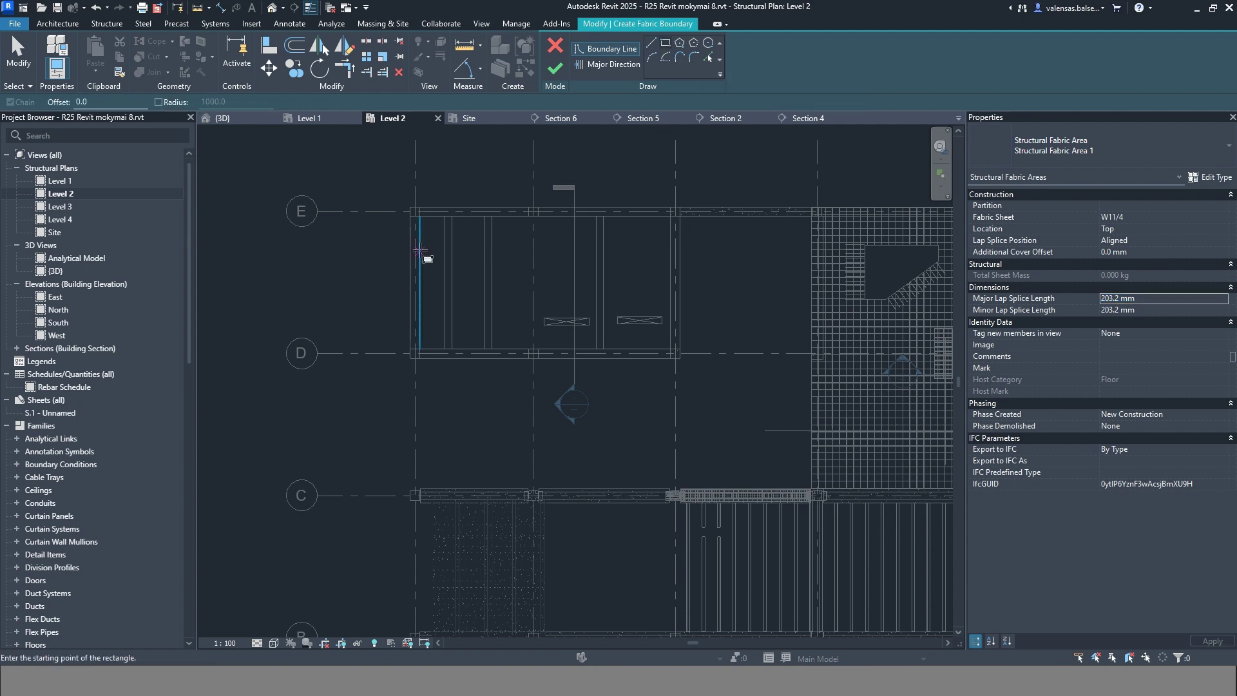
pyautogui.click(410, 209)
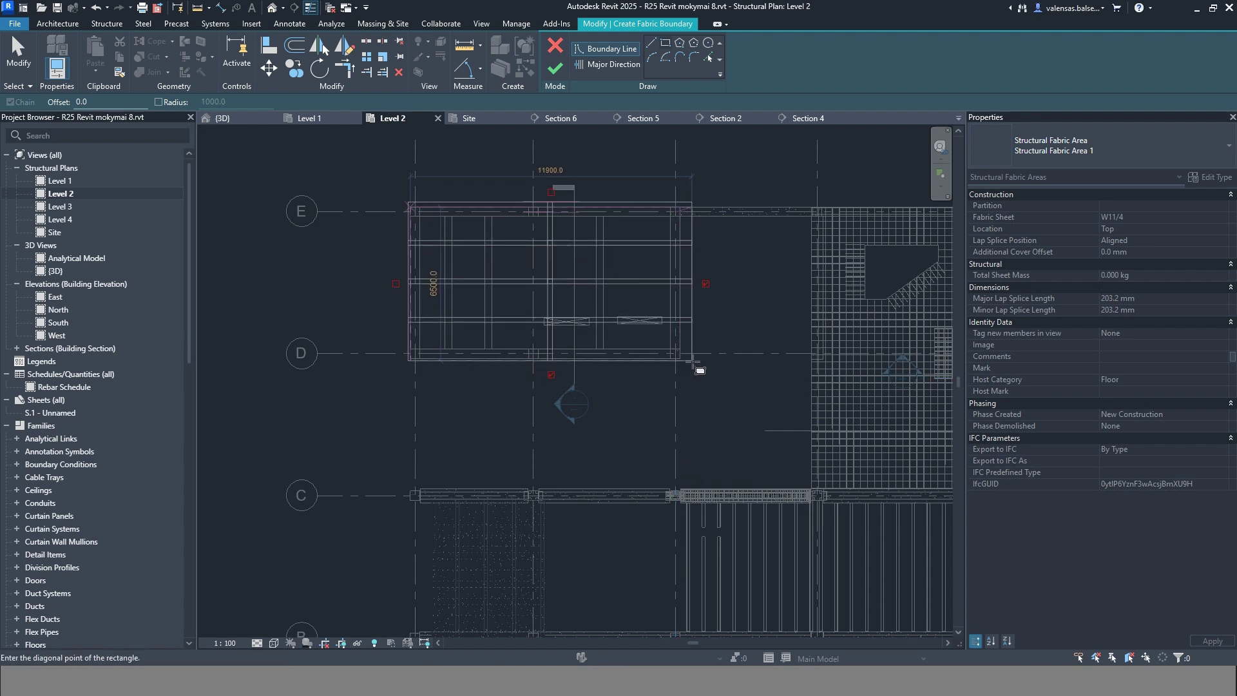
pyautogui.click(676, 353)
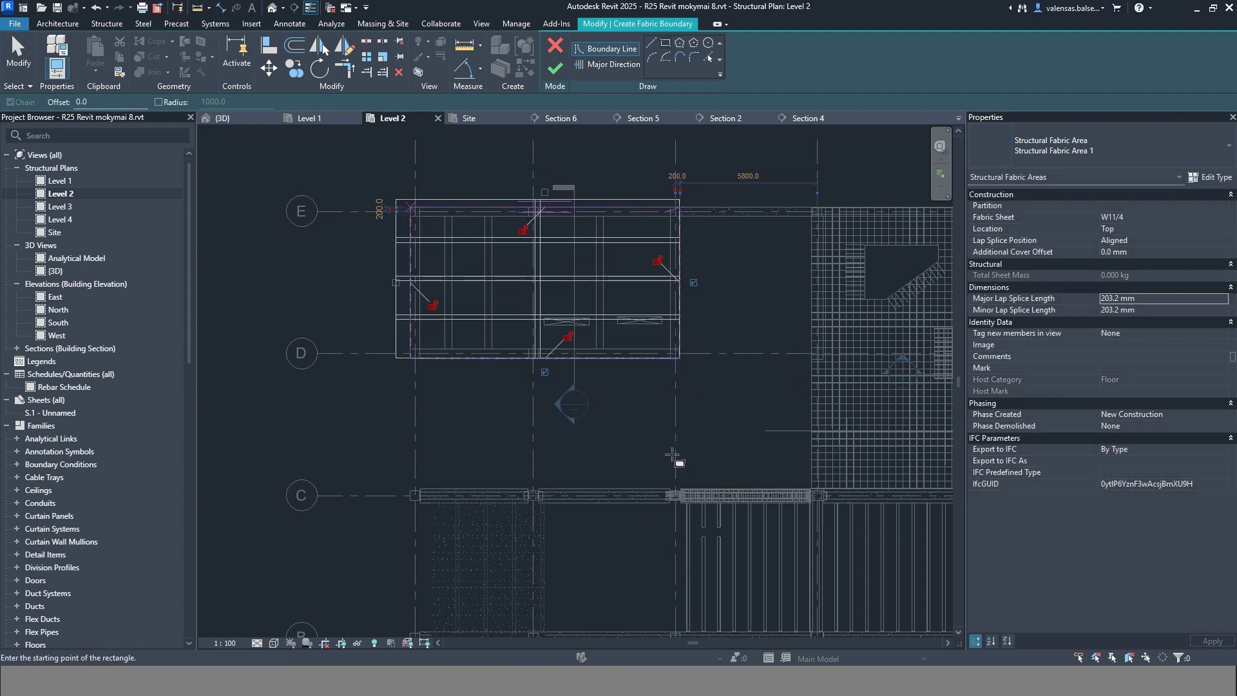
pyautogui.scroll(1, 453, 187)
pyautogui.scroll(1, 453, 187)
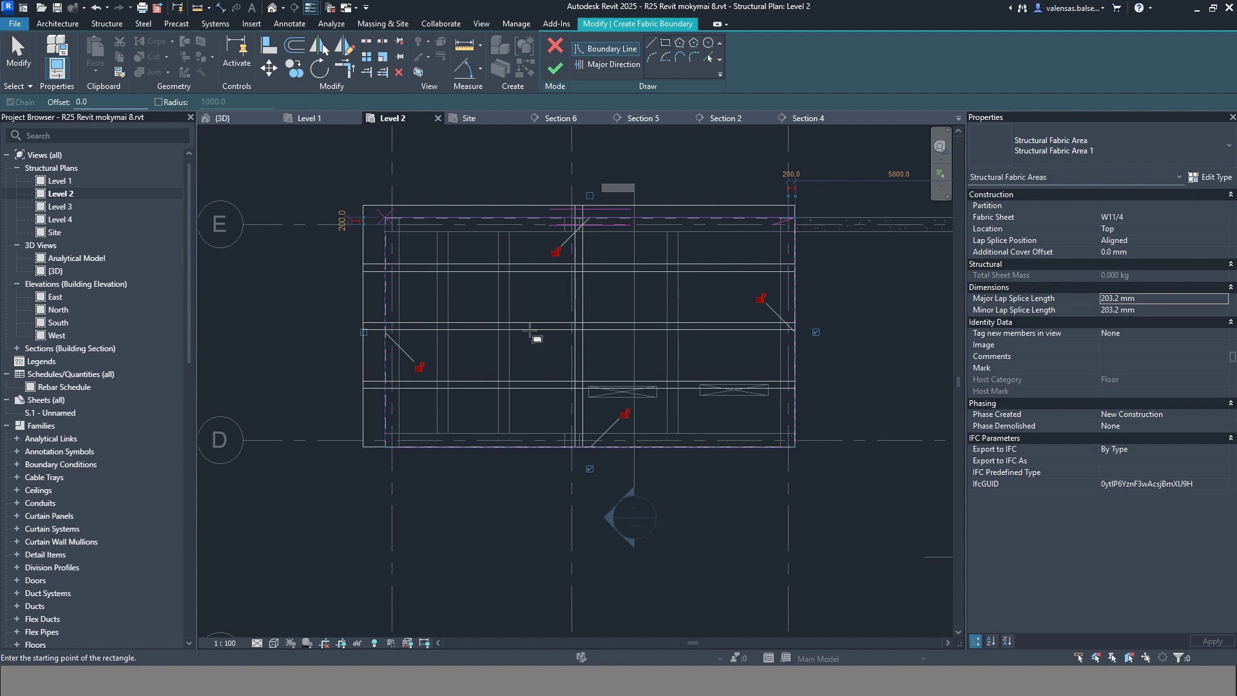
pyautogui.press('Escape')
pyautogui.press('Escape')
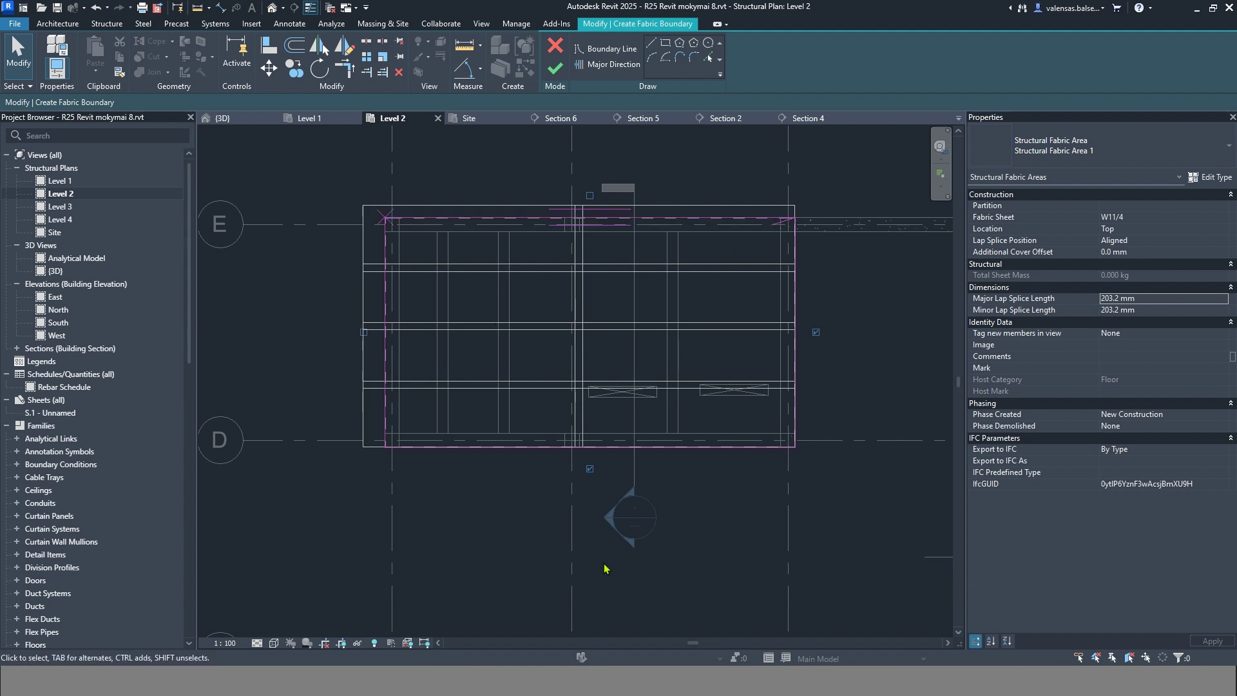
# - Try aligning the sheet layout to the opposite major-direction edge and to both edges, and return to the original edge alignment
pyautogui.click(817, 333)
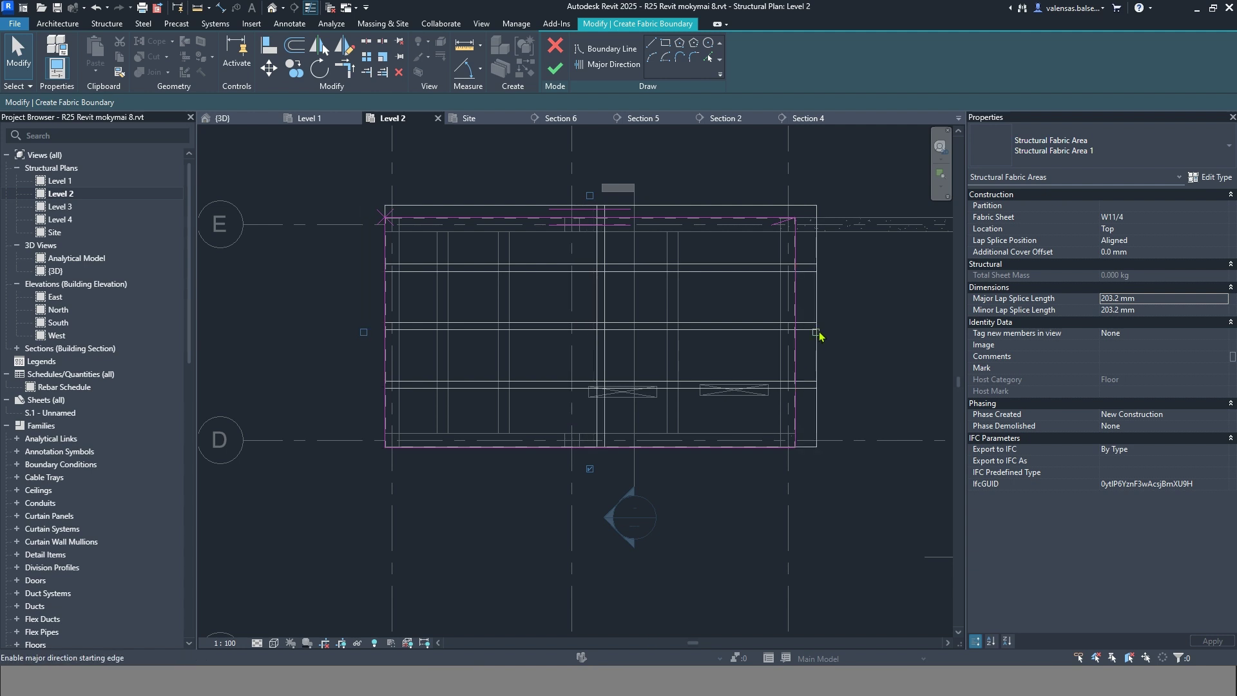
pyautogui.click(364, 333)
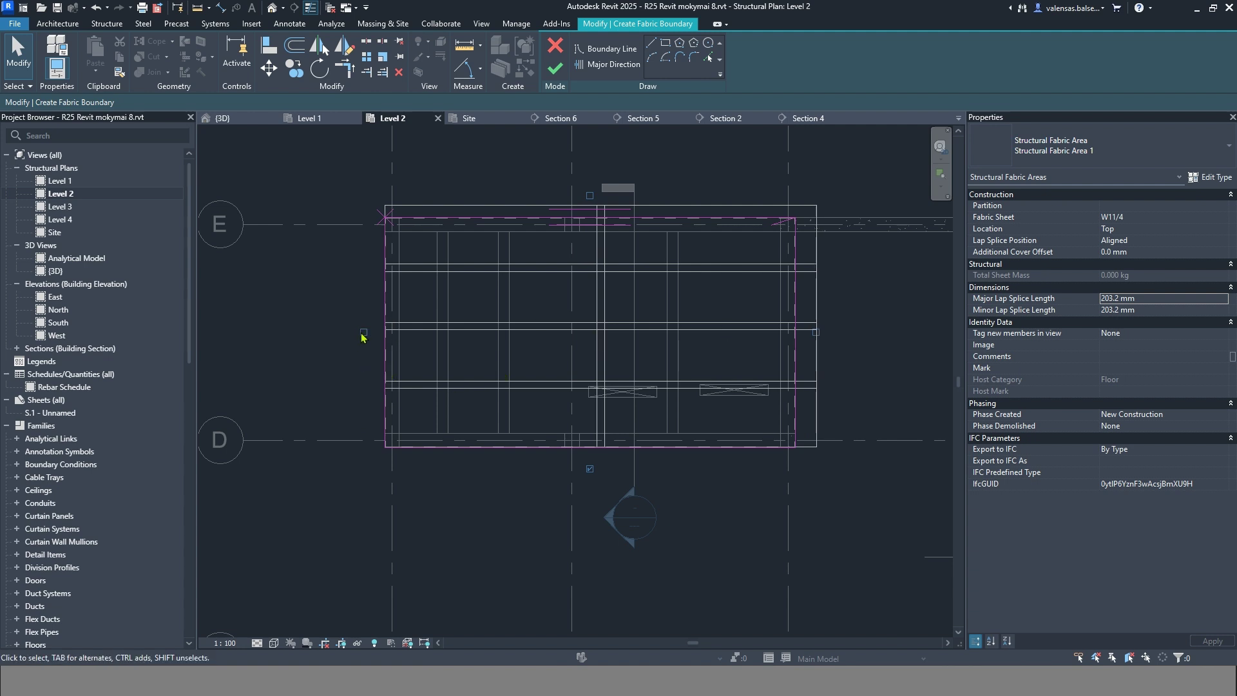
pyautogui.click(815, 332)
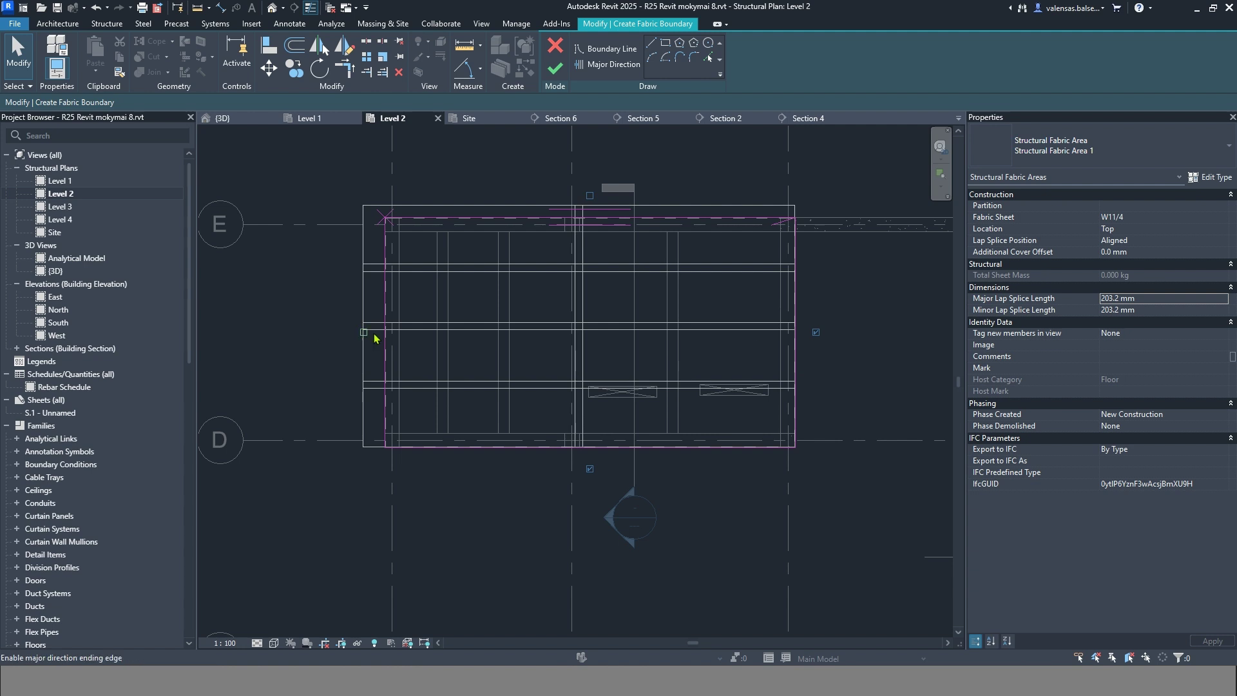
pyautogui.click(364, 332)
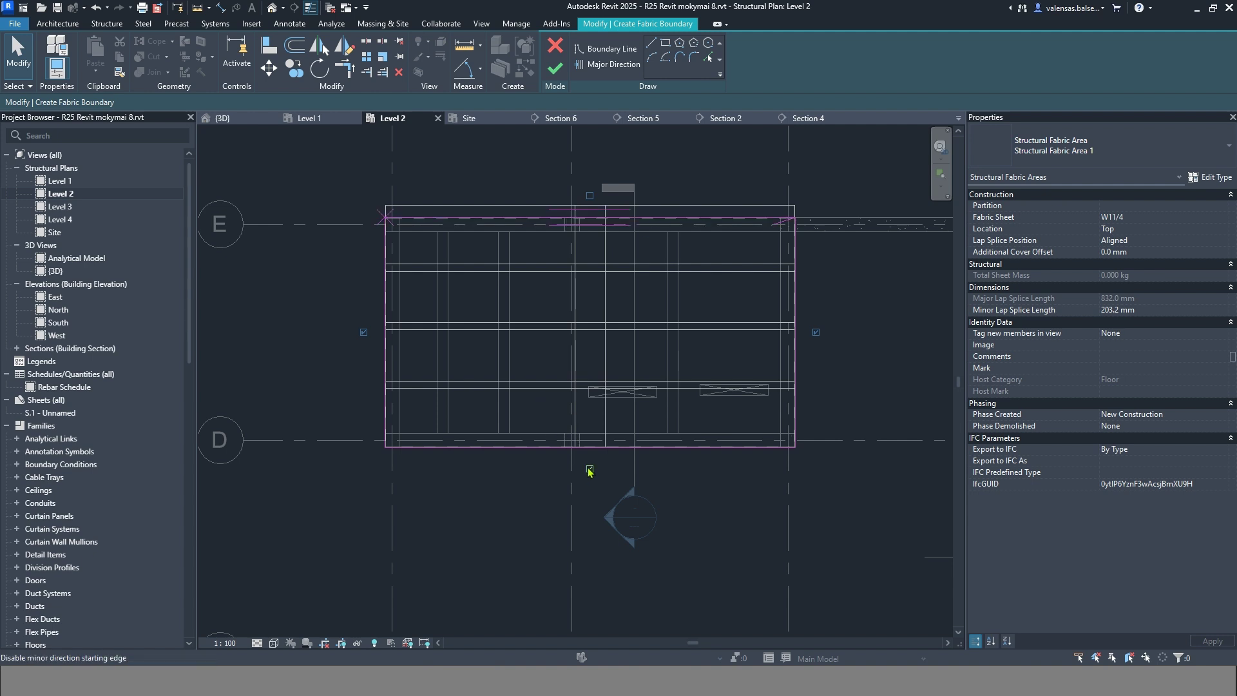
pyautogui.click(363, 332)
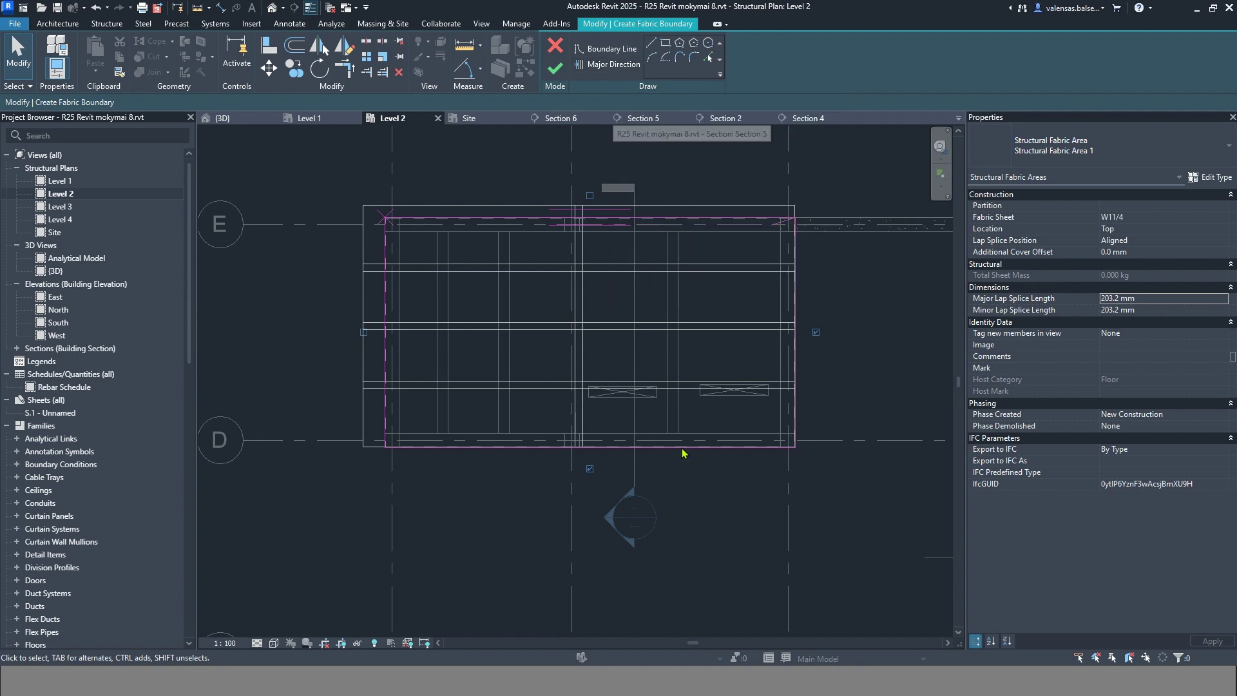
# - Finish the fabric area sketch and inspect the properties of the fabric sheet containing the two slab openings near grid D
pyautogui.click(555, 67)
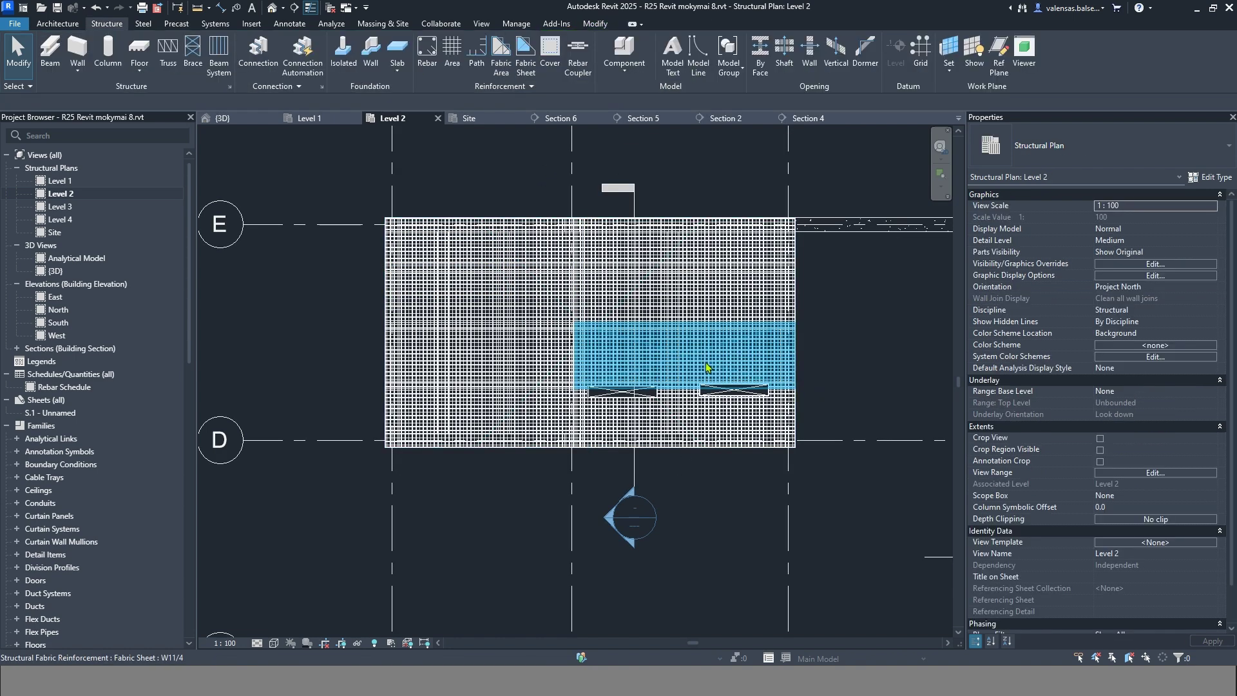
pyautogui.click(670, 441)
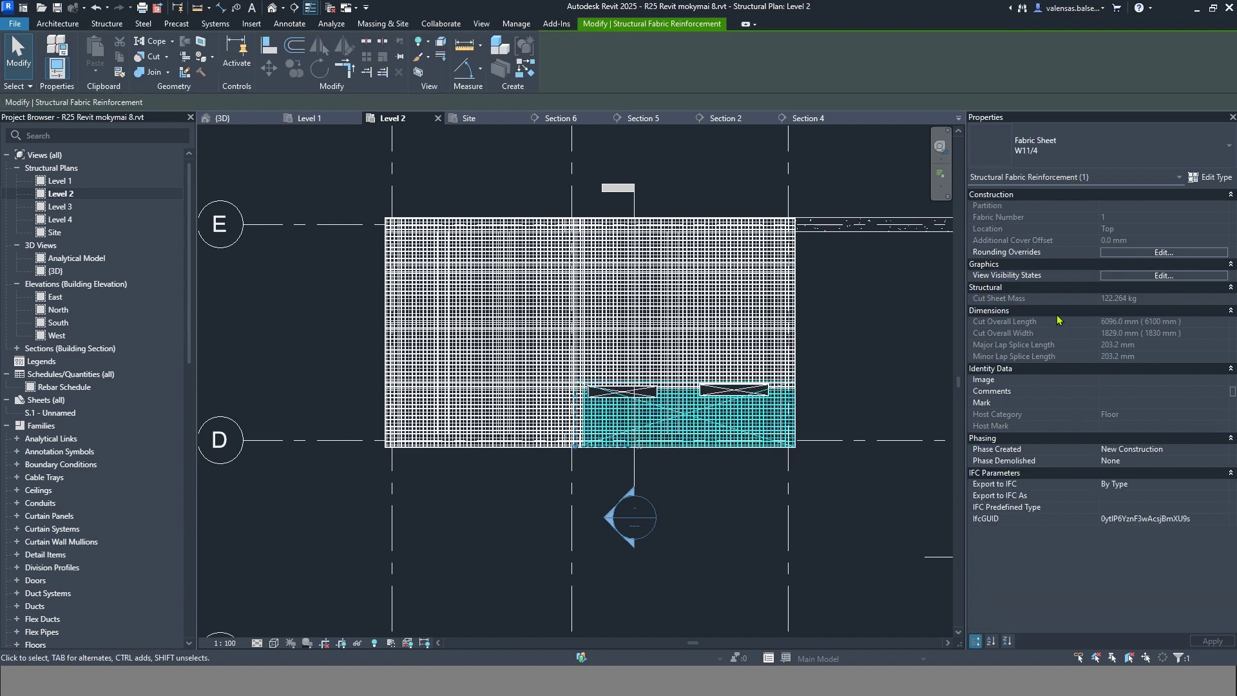
pyautogui.click(751, 484)
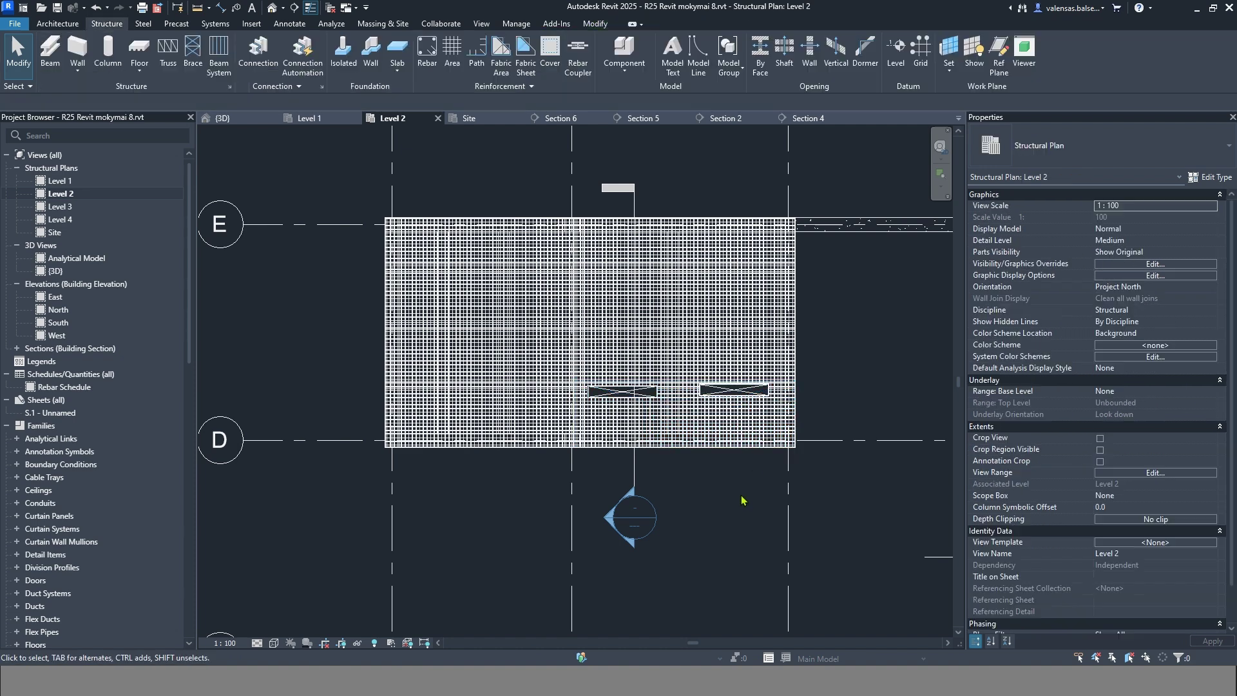
# - Remove the fabric system from the fabric area, select several of the individual sheets to examine their layout, and undo the removal
pyautogui.click(715, 453)
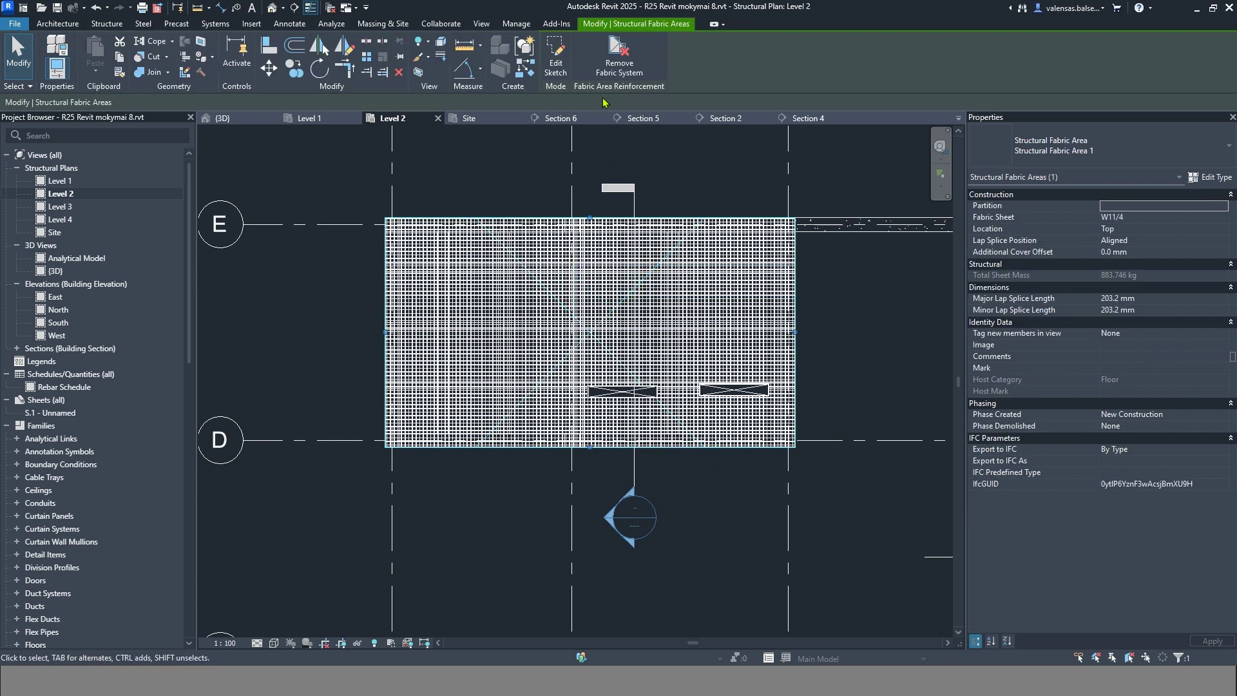
pyautogui.click(631, 69)
pyautogui.click(699, 310)
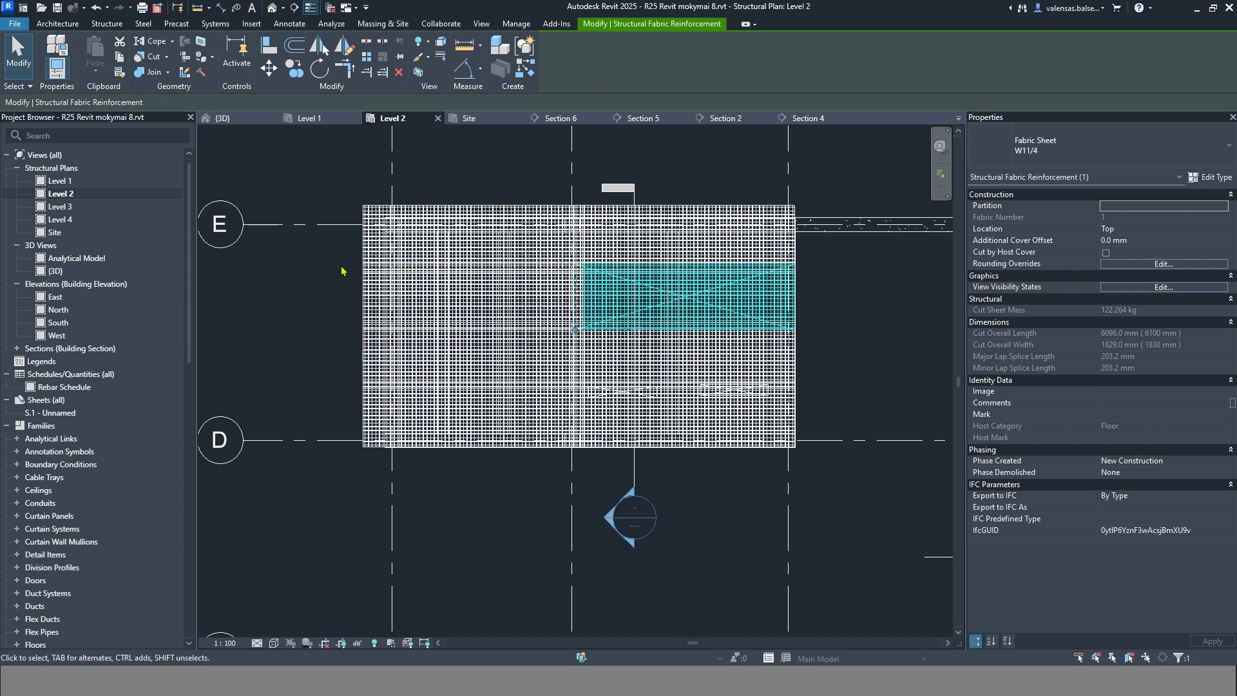
pyautogui.click(405, 212)
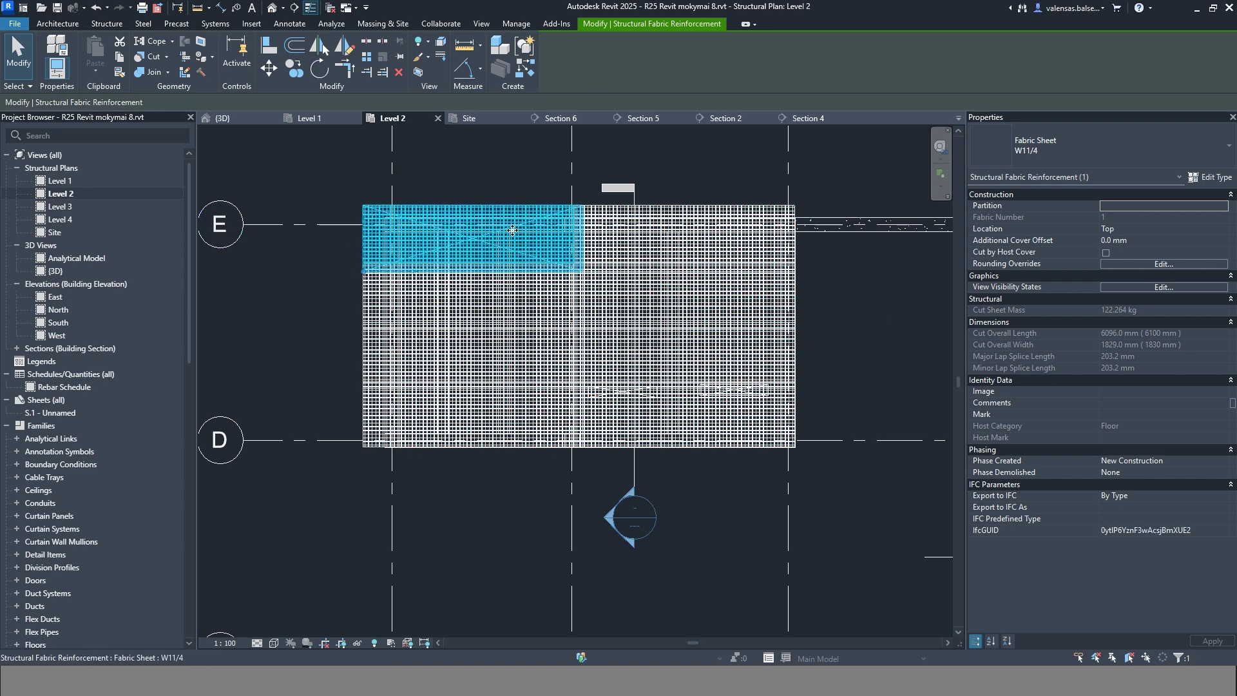
pyautogui.click(382, 312)
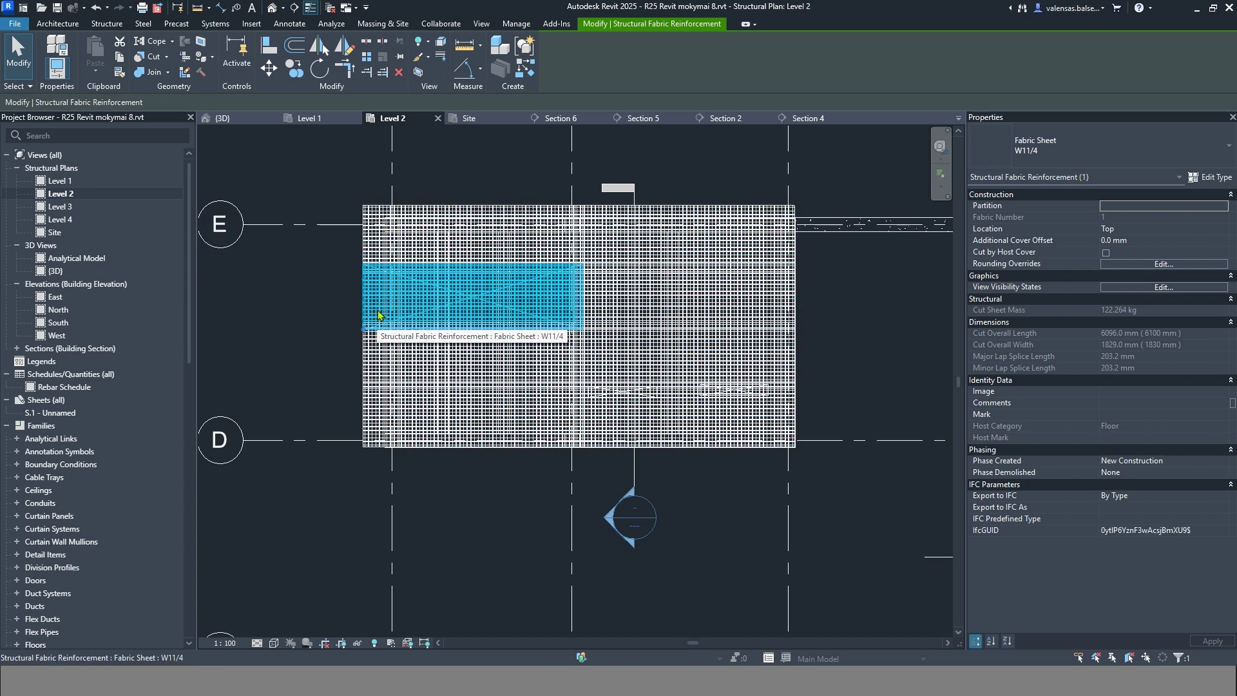
pyautogui.scroll(3, 378, 315)
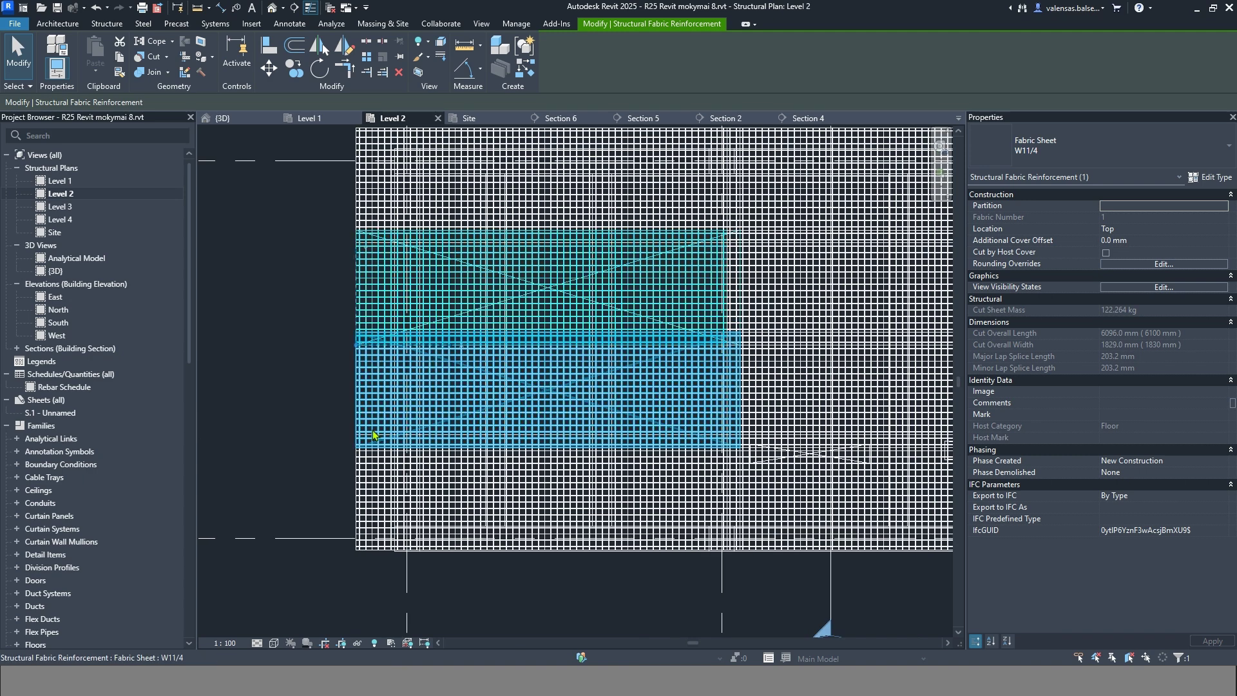
pyautogui.scroll(-3, 372, 434)
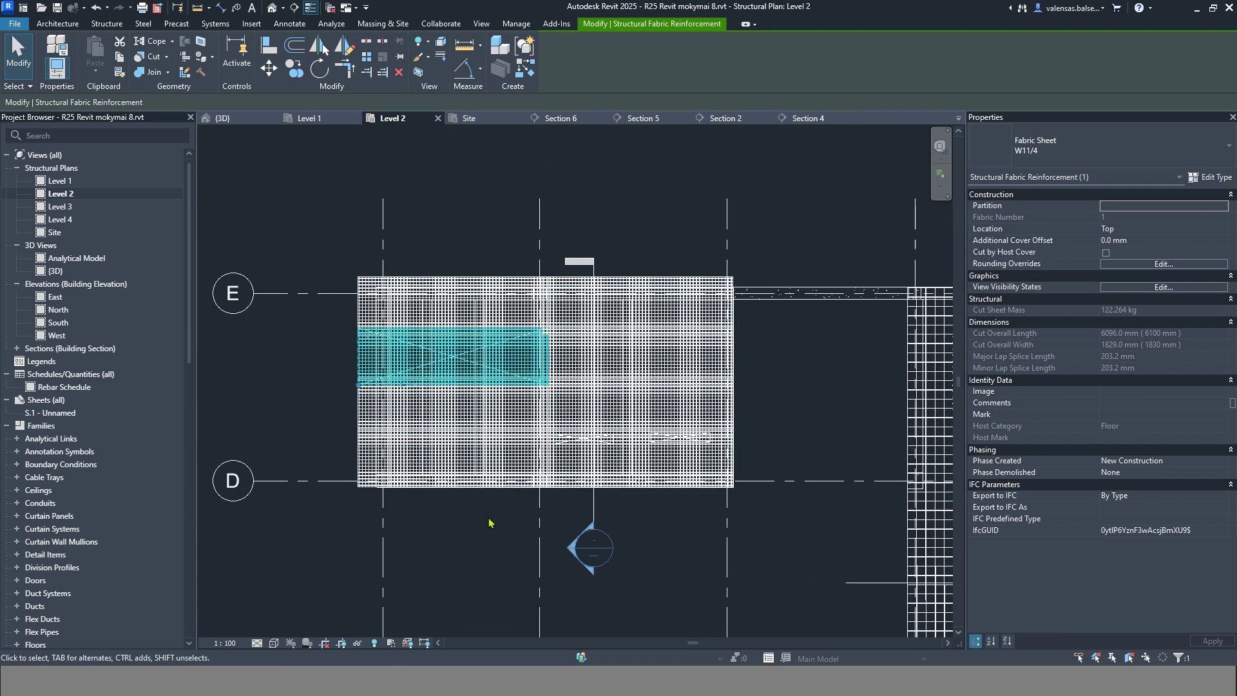
pyautogui.hotkey('ctrl', 'z')
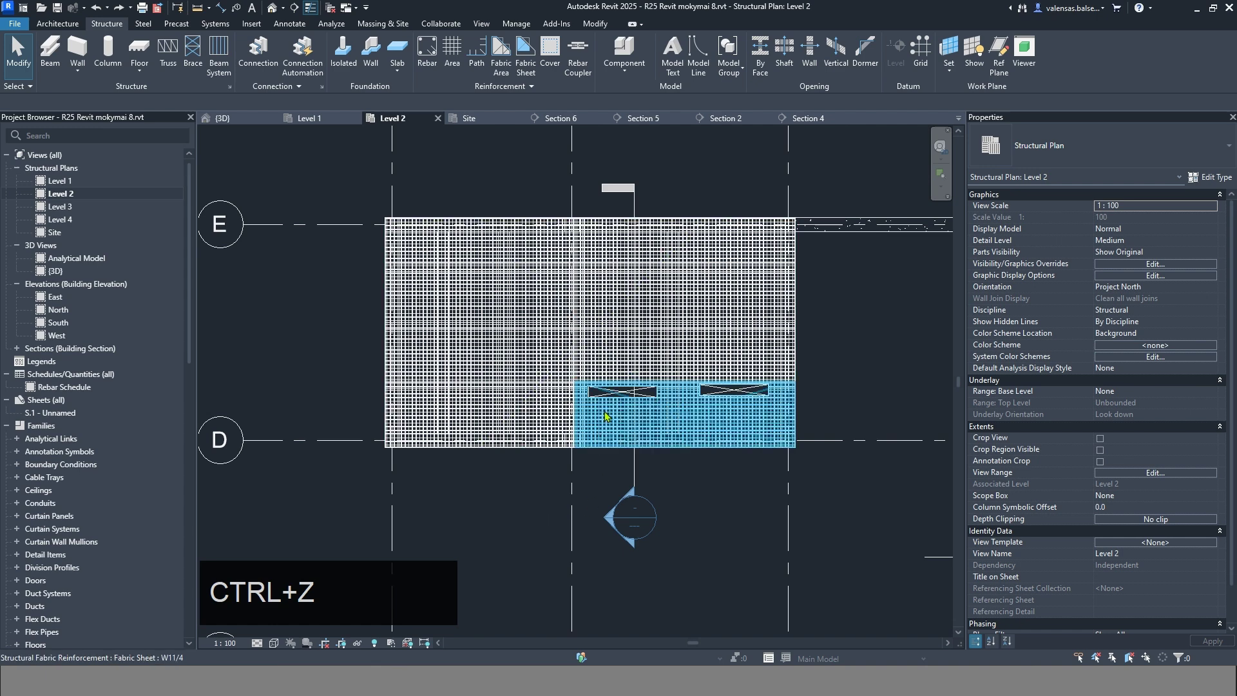
# - Examine how the fabric sheet near grid D is cut around the two rectangular slab openings
pyautogui.click(695, 439)
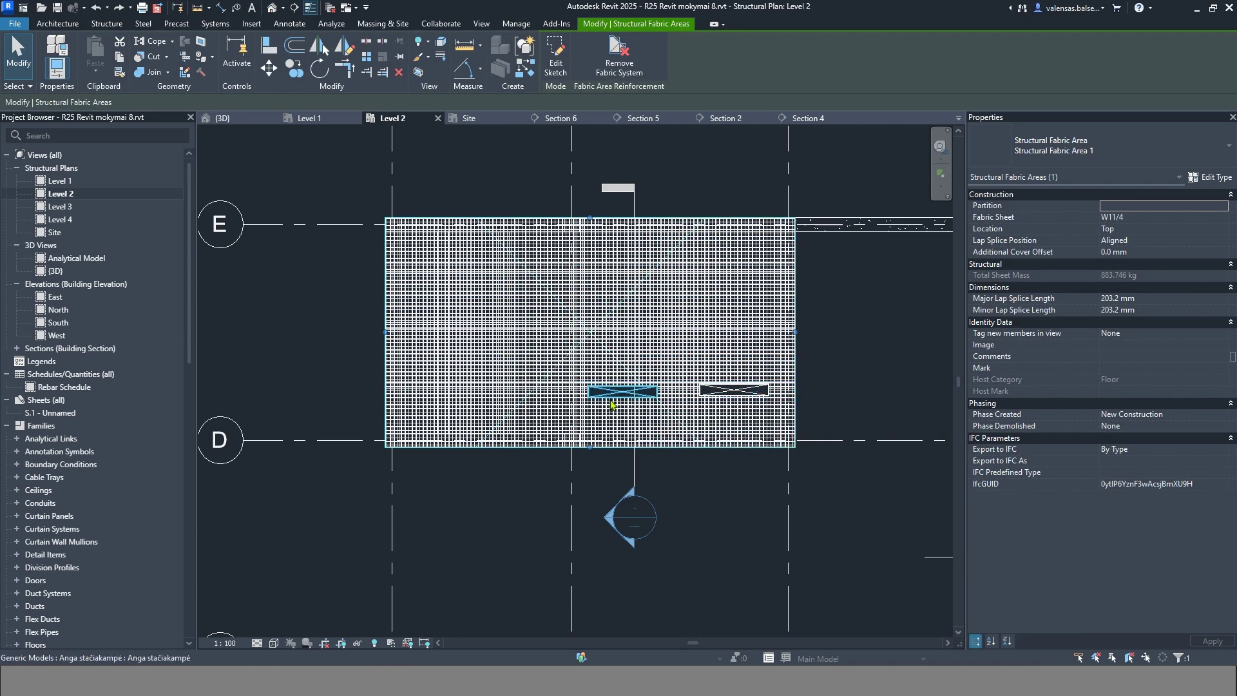
pyautogui.scroll(3, 669, 424)
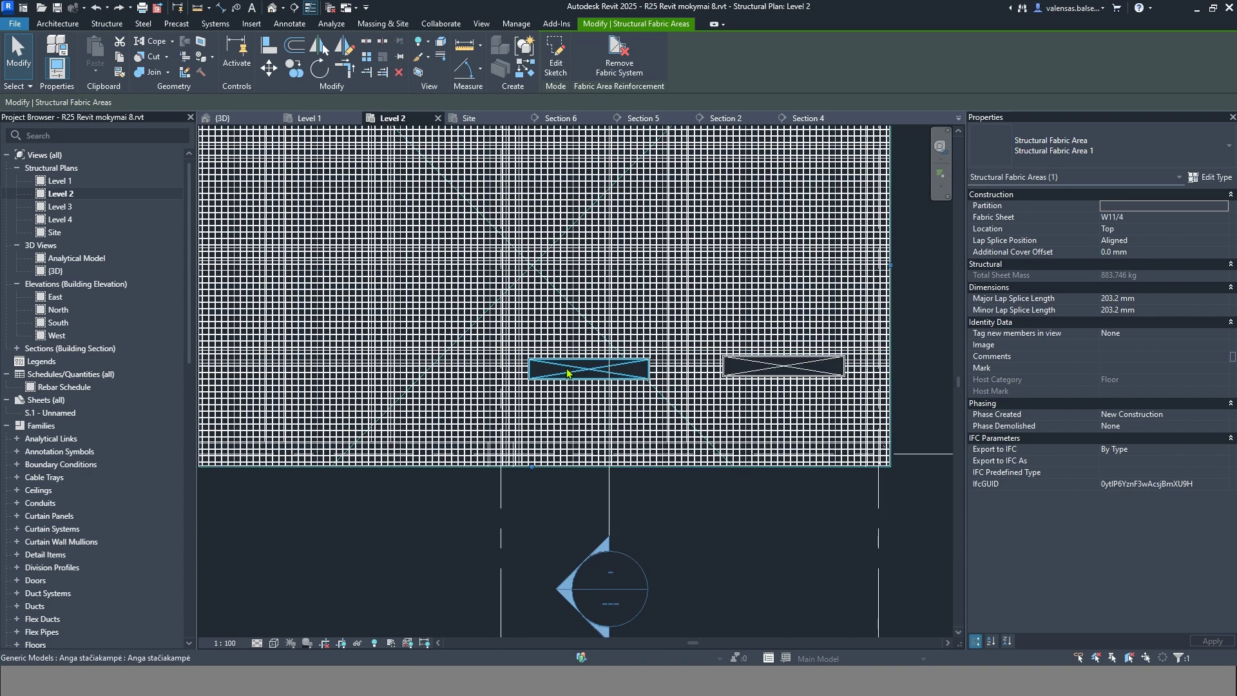
pyautogui.click(658, 393)
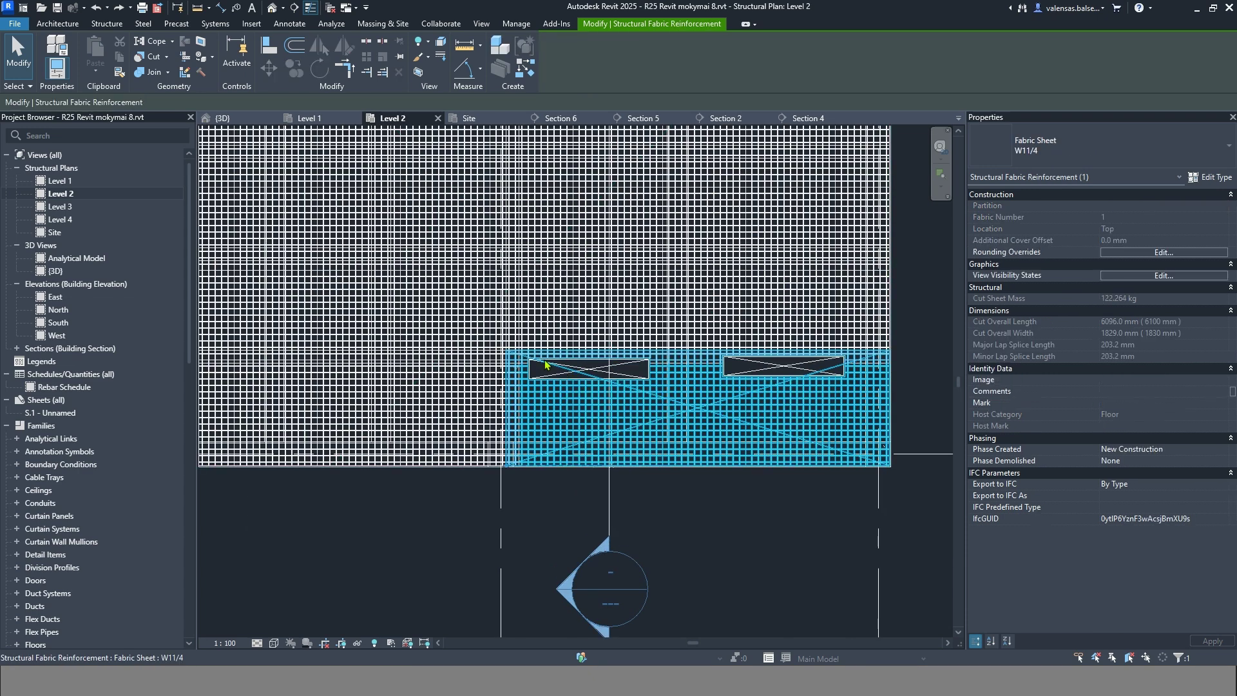
# - Inspect the properties of the whole fabric area and of one individual fabric sheet near grid E
pyautogui.scroll(-3, 730, 443)
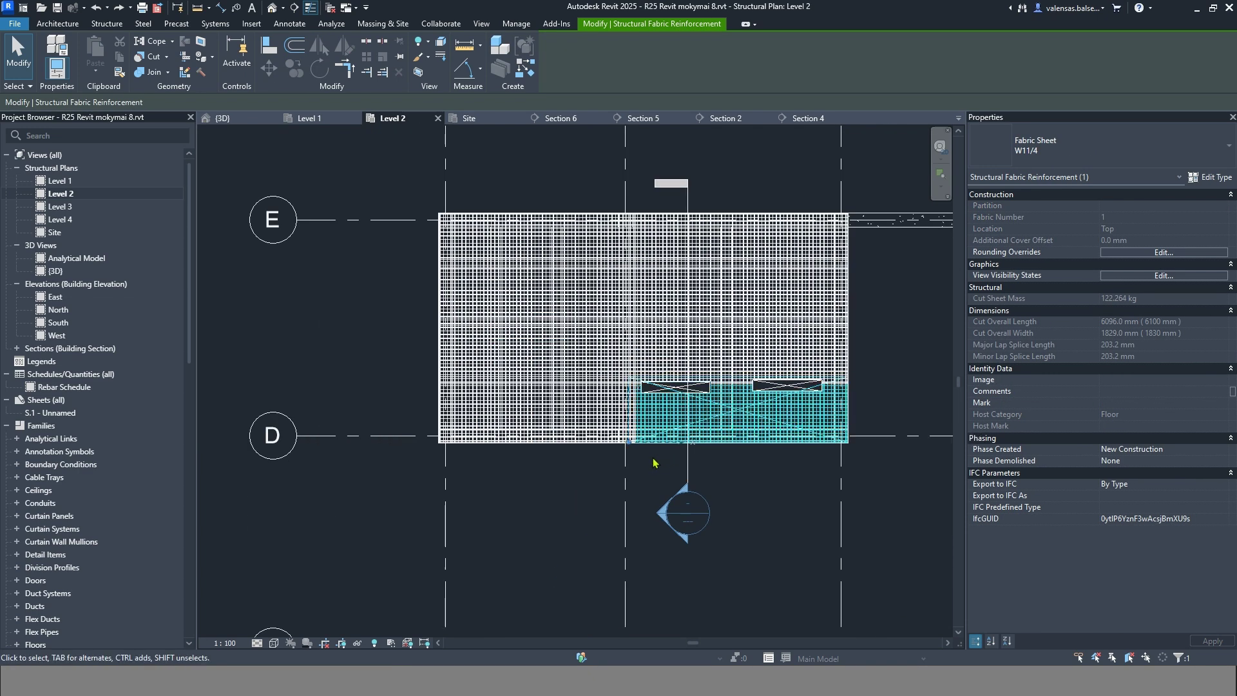
pyautogui.click(608, 455)
pyautogui.click(606, 453)
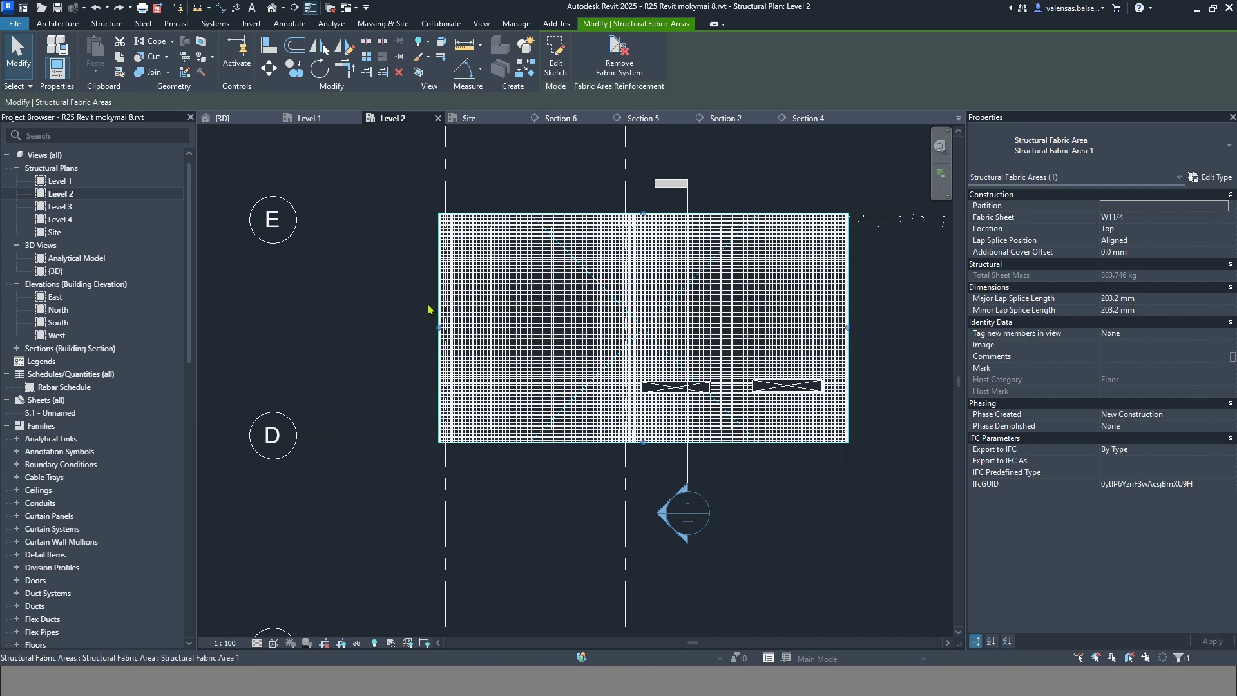
pyautogui.click(522, 305)
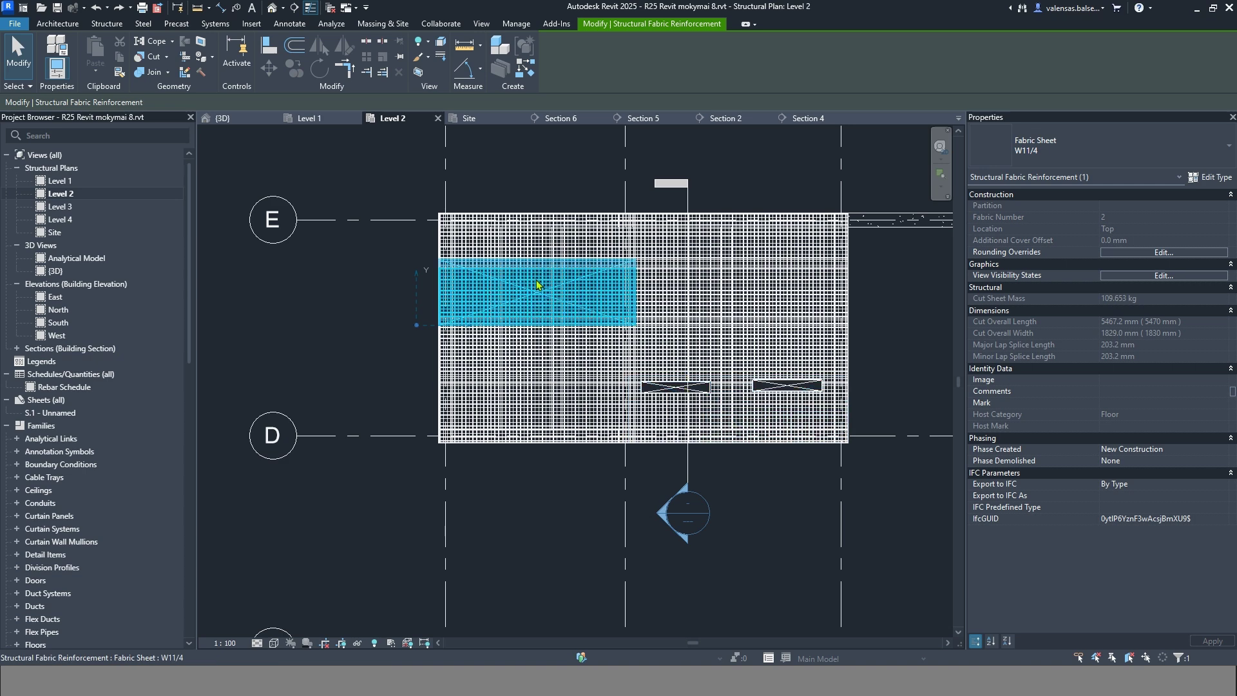
pyautogui.click(607, 502)
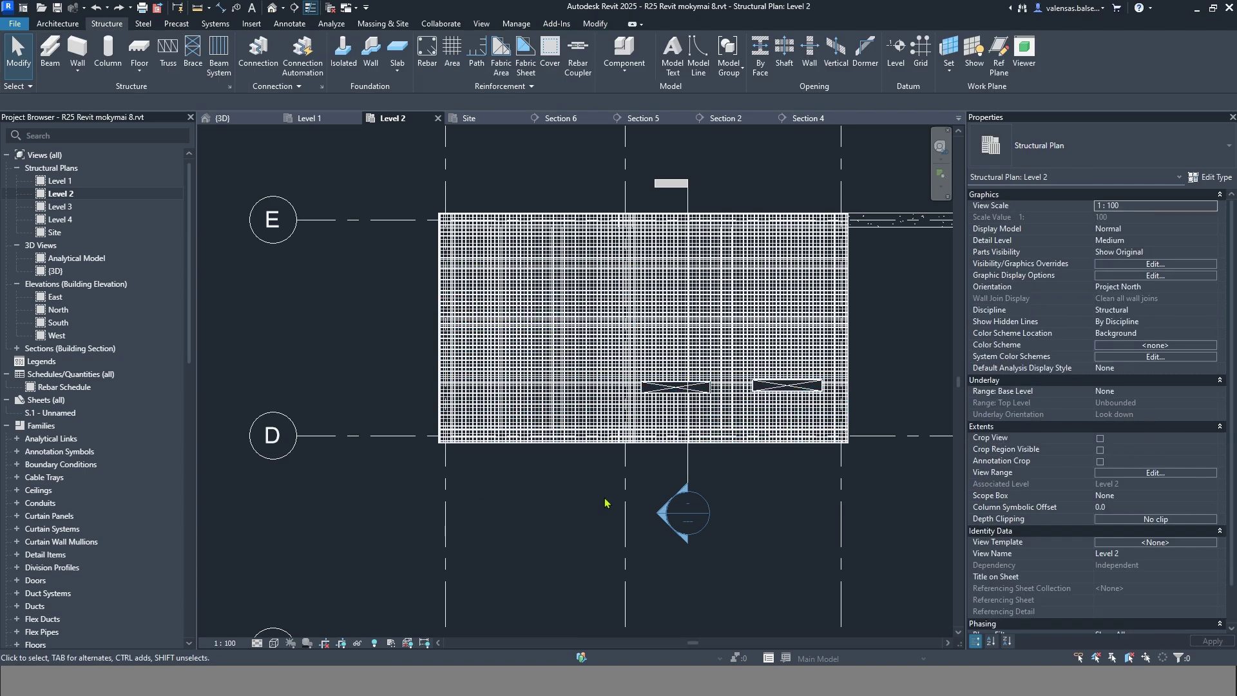
# - Delete the entire structural fabric area from the Level 2 slab
pyautogui.click(606, 455)
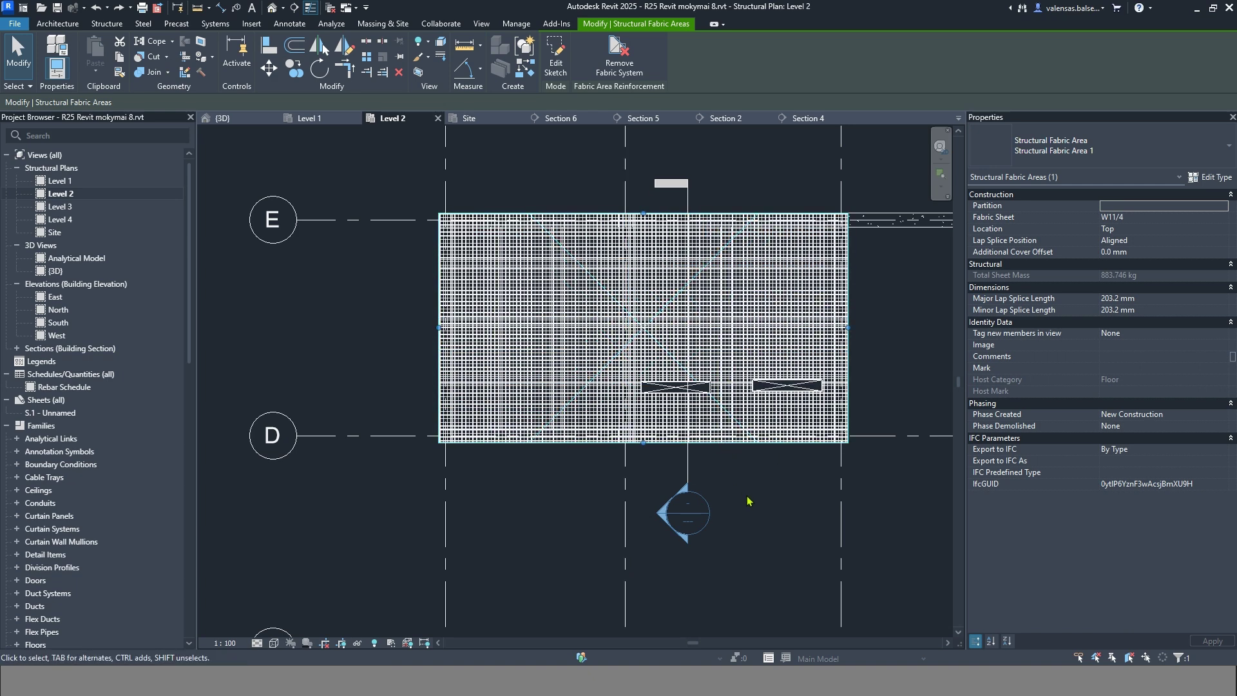
pyautogui.scroll(6, 632, 354)
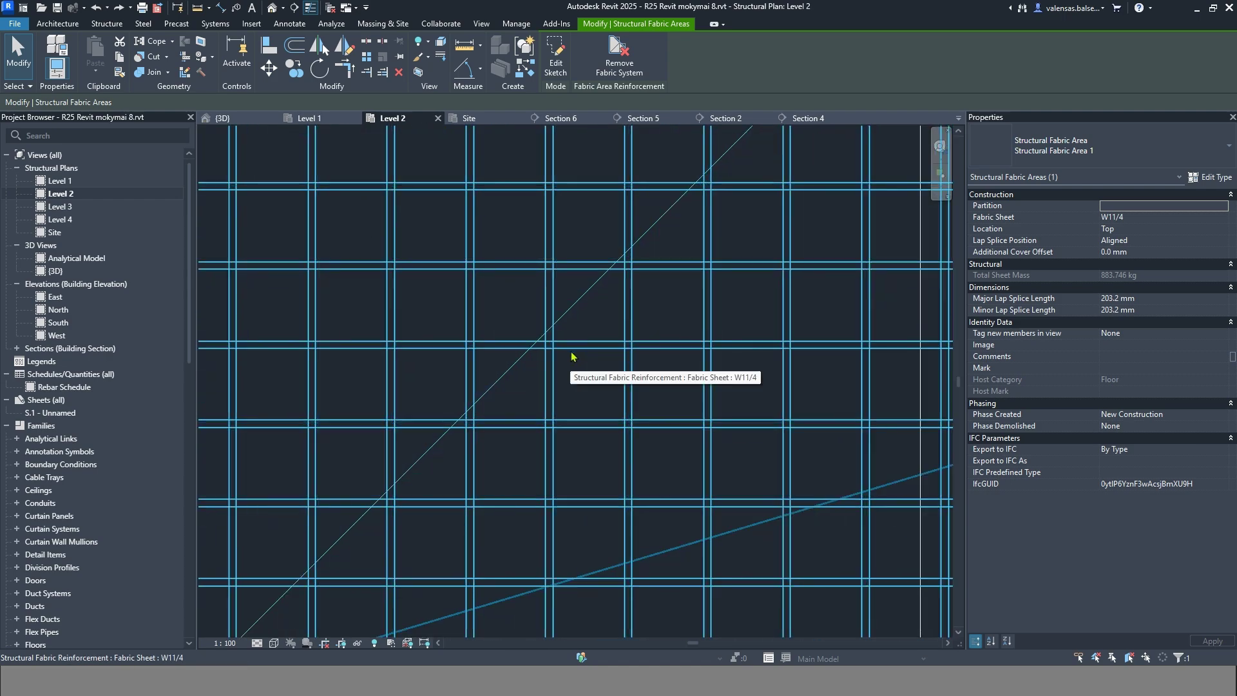
pyautogui.scroll(-6, 634, 371)
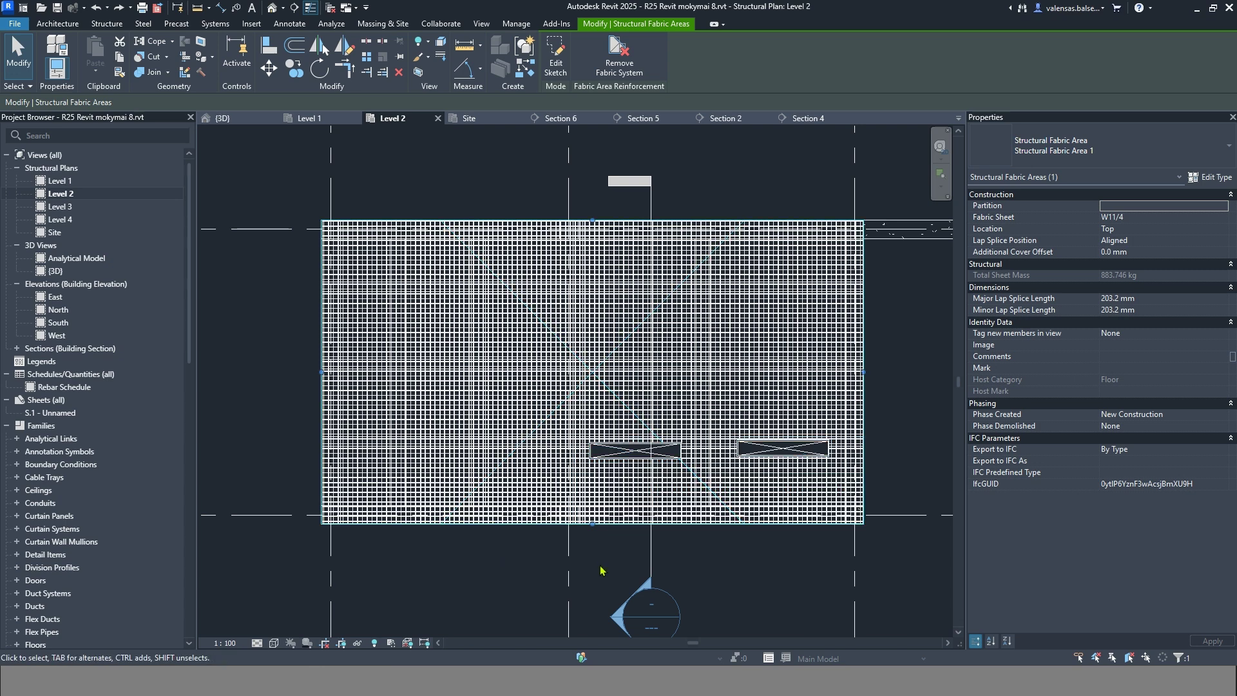
pyautogui.press('Delete')
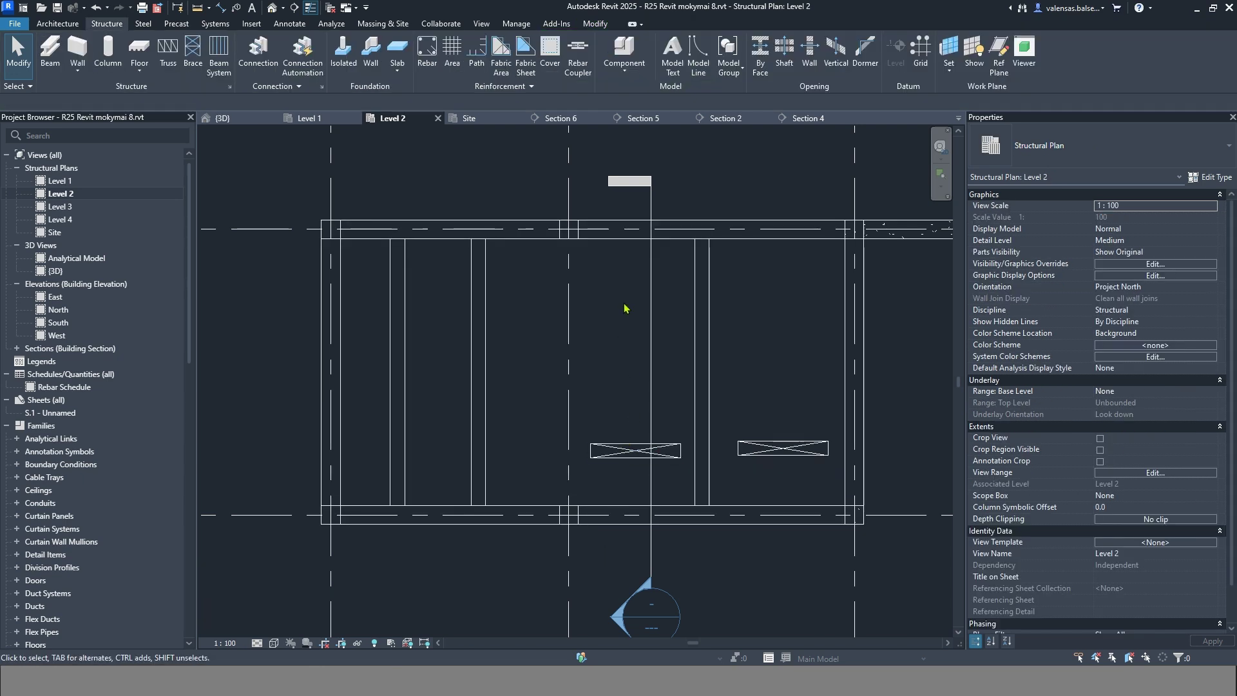
# - Place three single W11/4 fabric sheets on the slab: one over the two openings, one crossing the slab edge, one near grid E
pyautogui.click(526, 55)
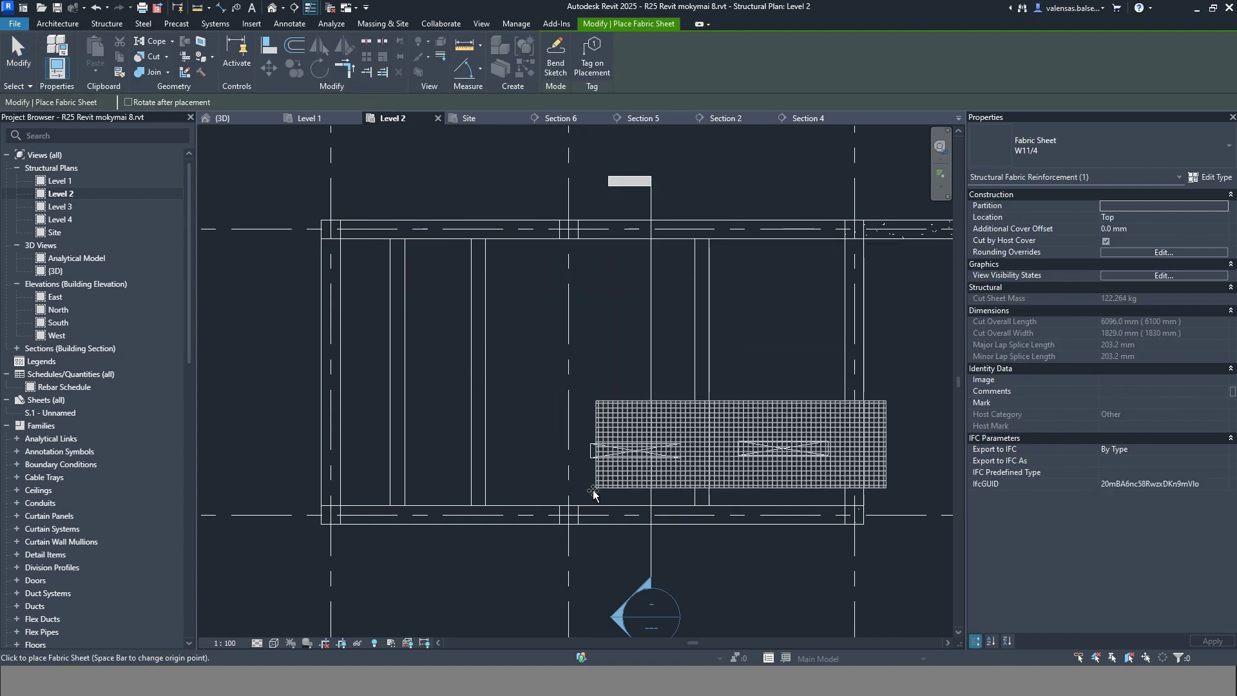
pyautogui.click(559, 482)
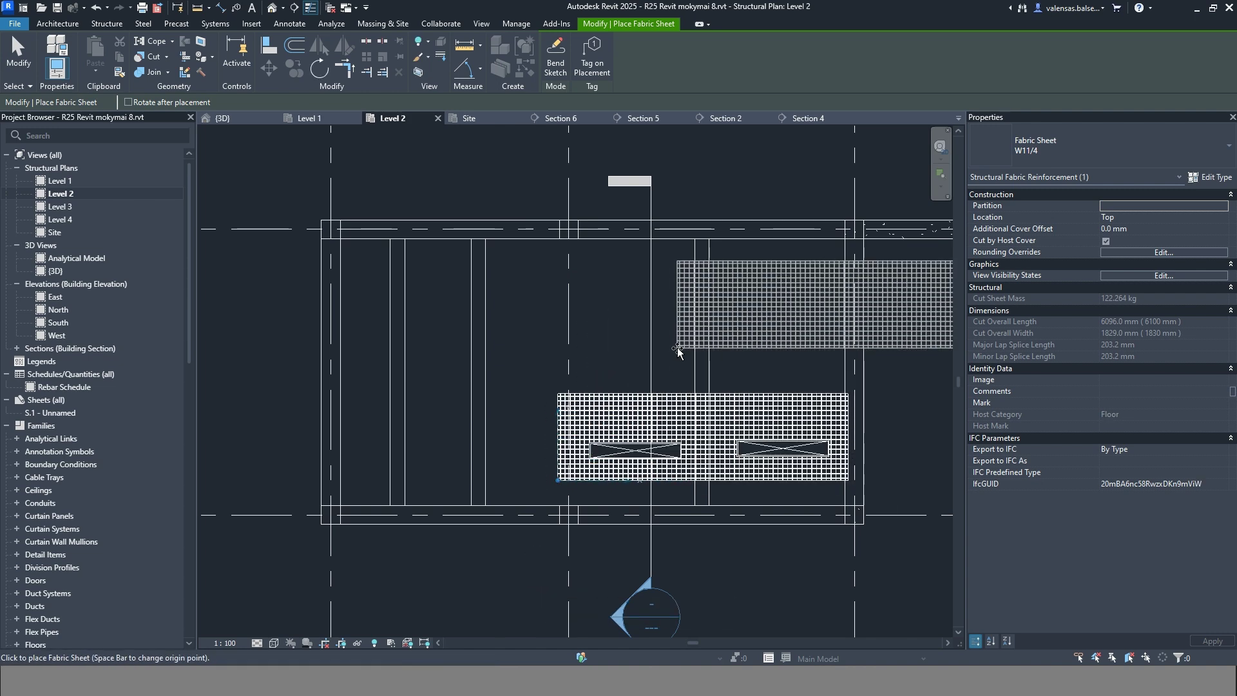
pyautogui.click(678, 352)
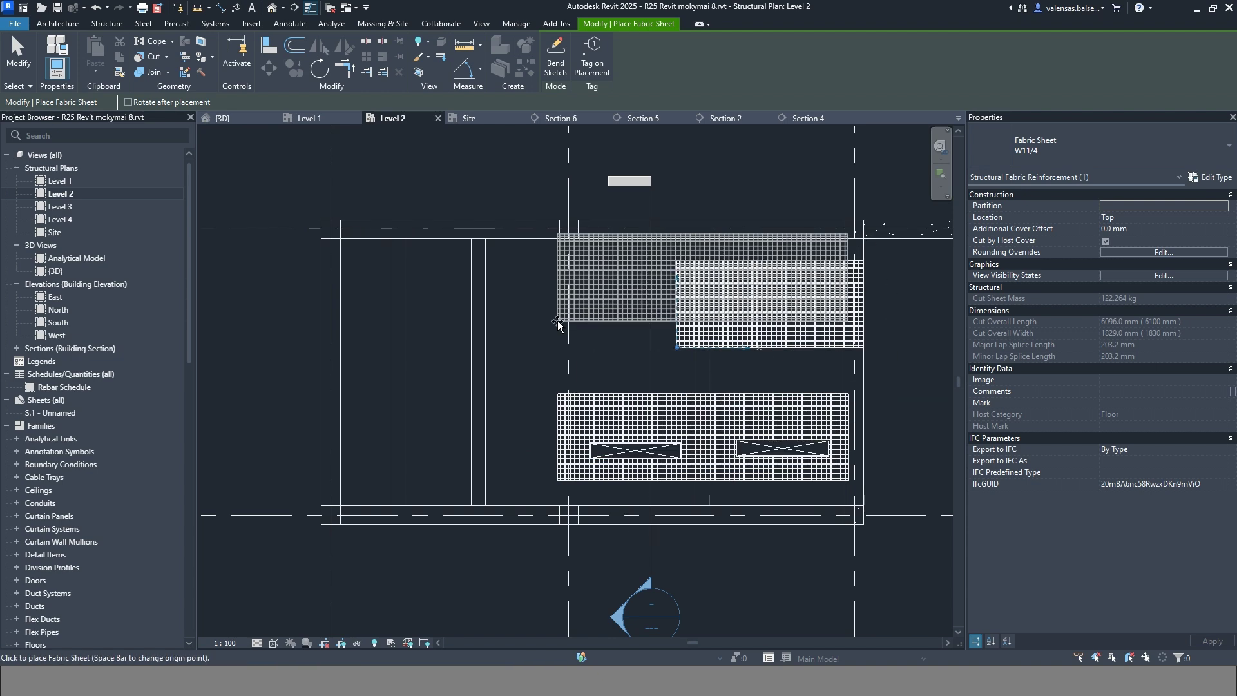
pyautogui.click(350, 359)
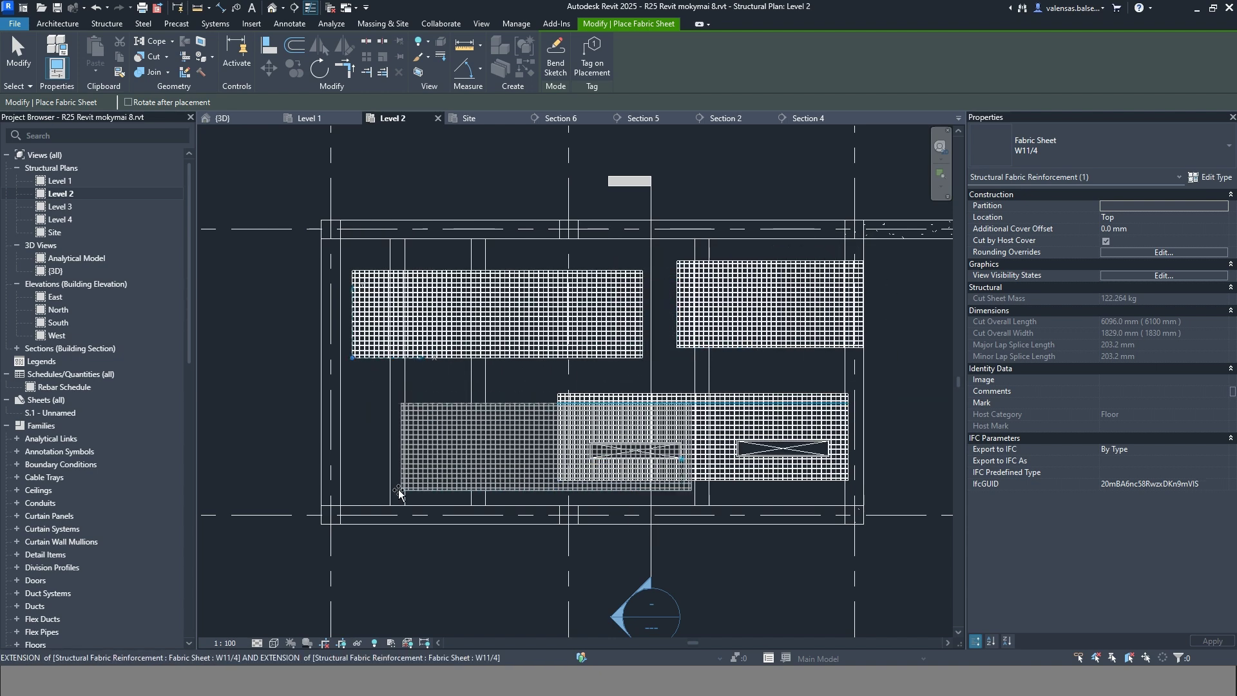
pyautogui.press('Escape')
pyautogui.press('Escape')
# - Review the W11/4 fabric sheet type's wire types, sheet mass, overall length and overall width
pyautogui.click(716, 485)
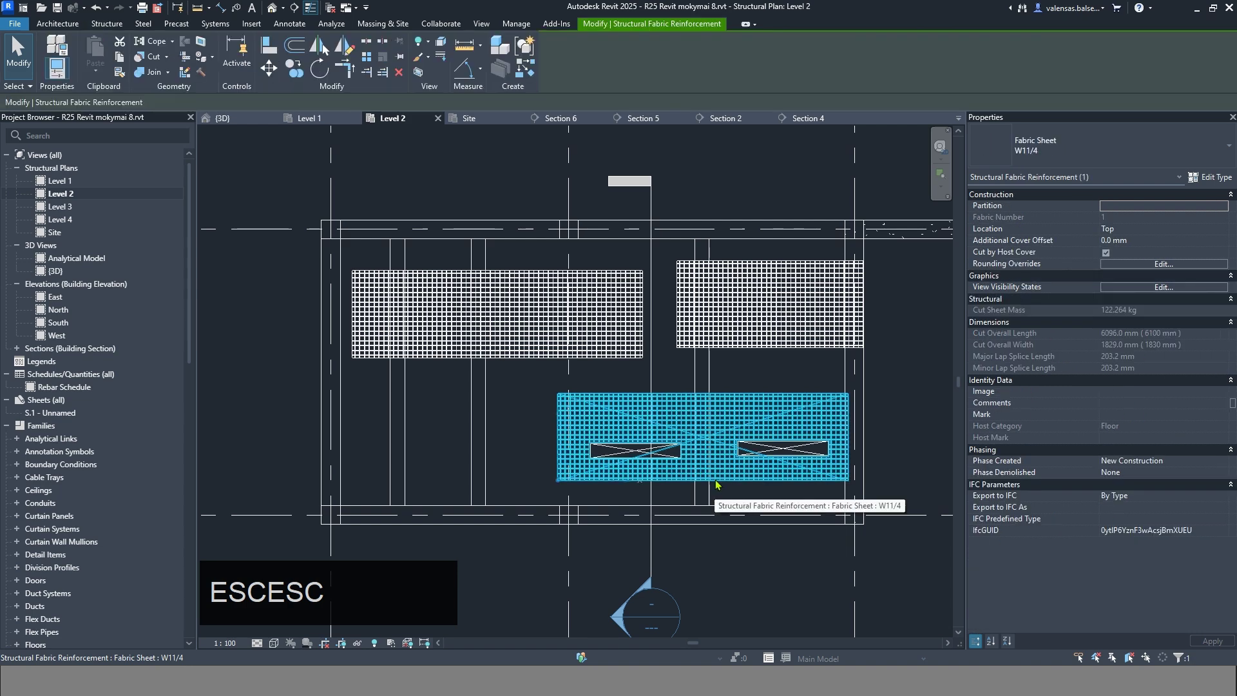
pyautogui.click(1202, 183)
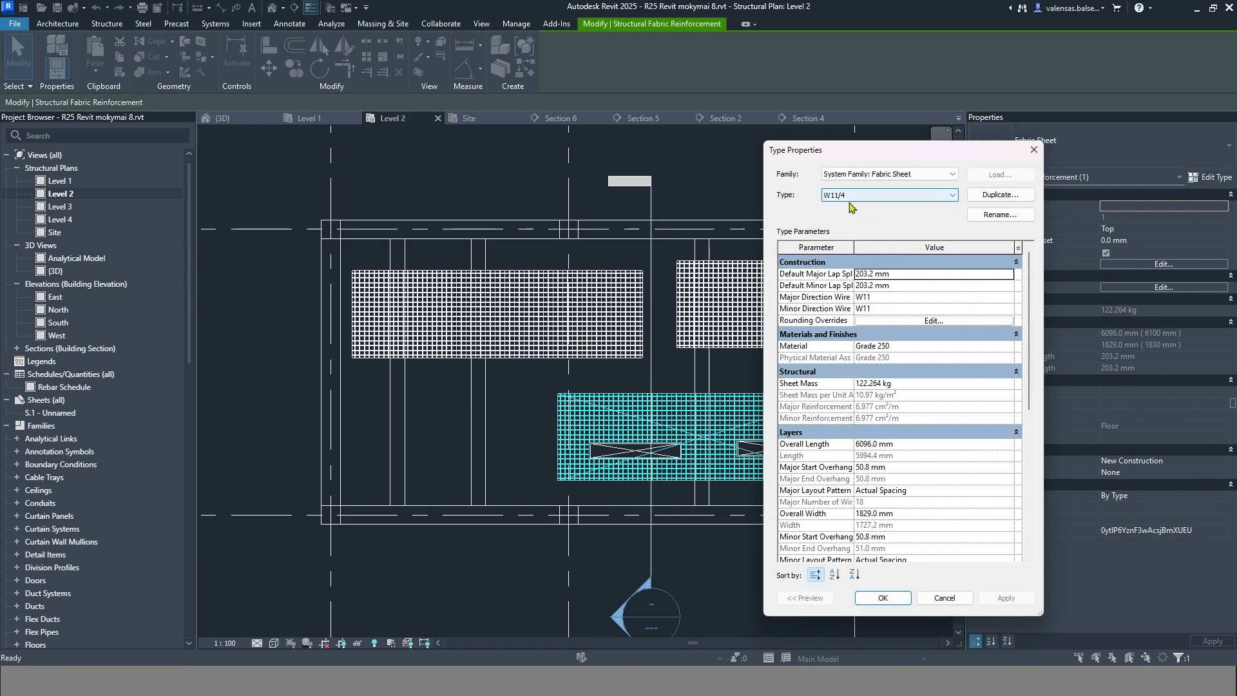
pyautogui.click(905, 285)
pyautogui.click(901, 307)
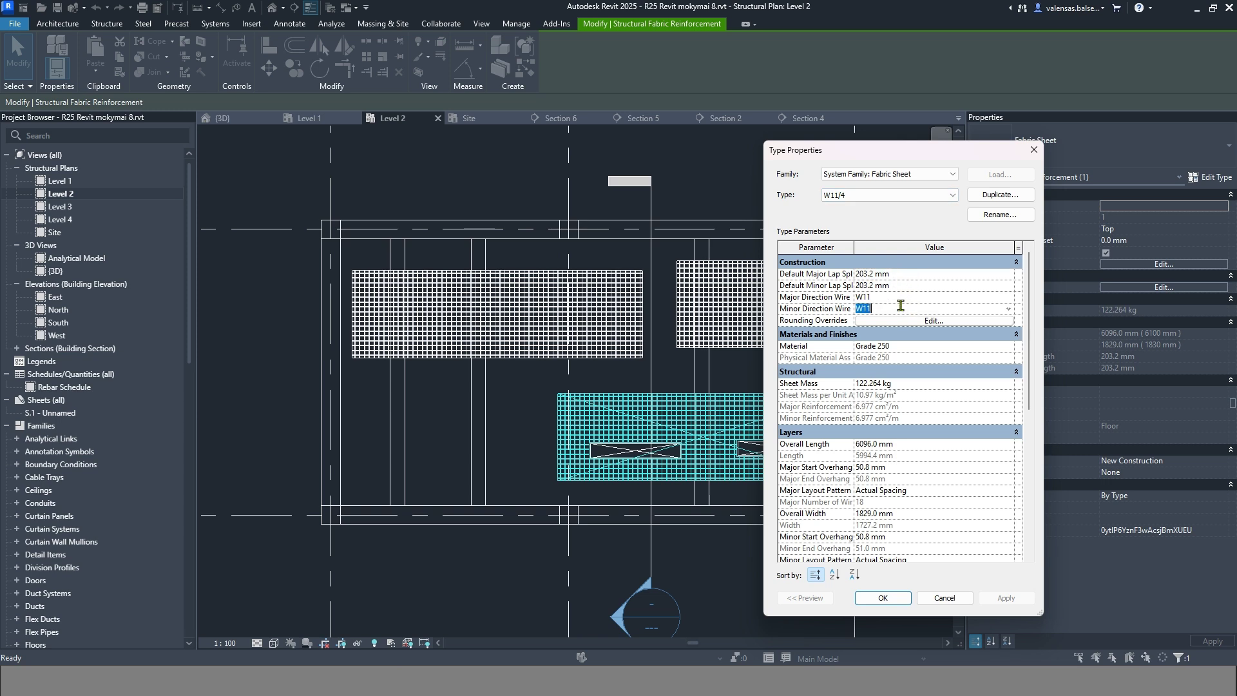
pyautogui.click(1008, 309)
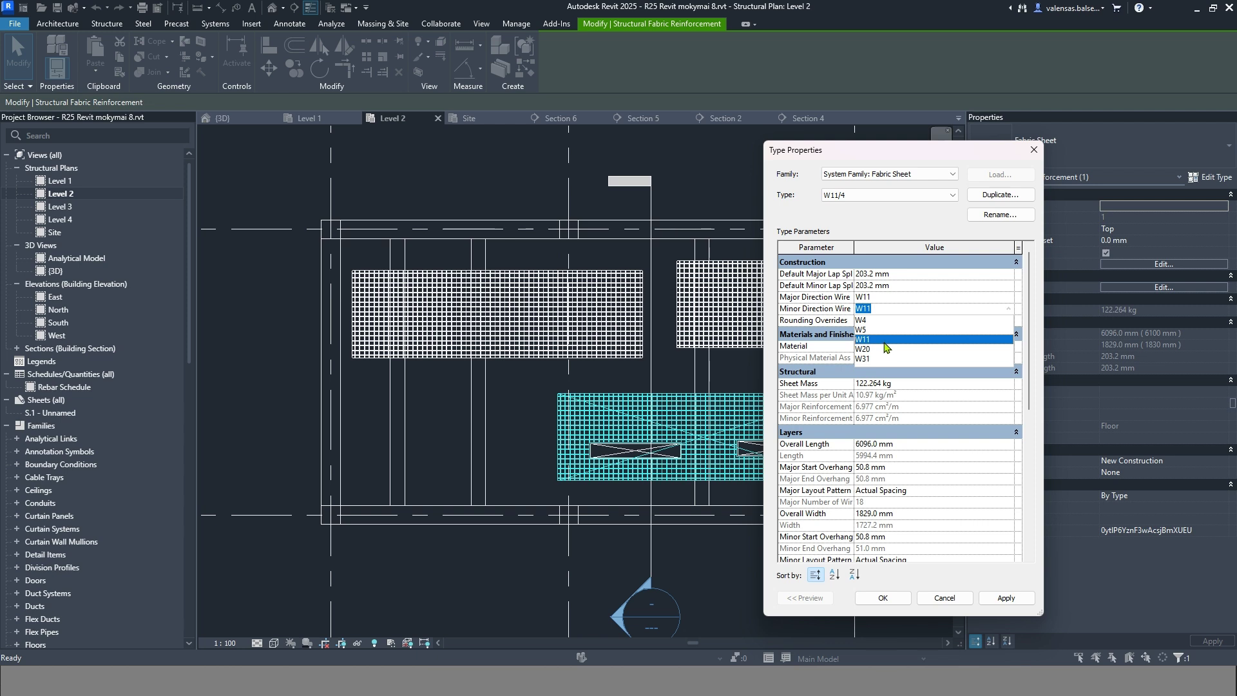
pyautogui.click(997, 384)
pyautogui.click(937, 385)
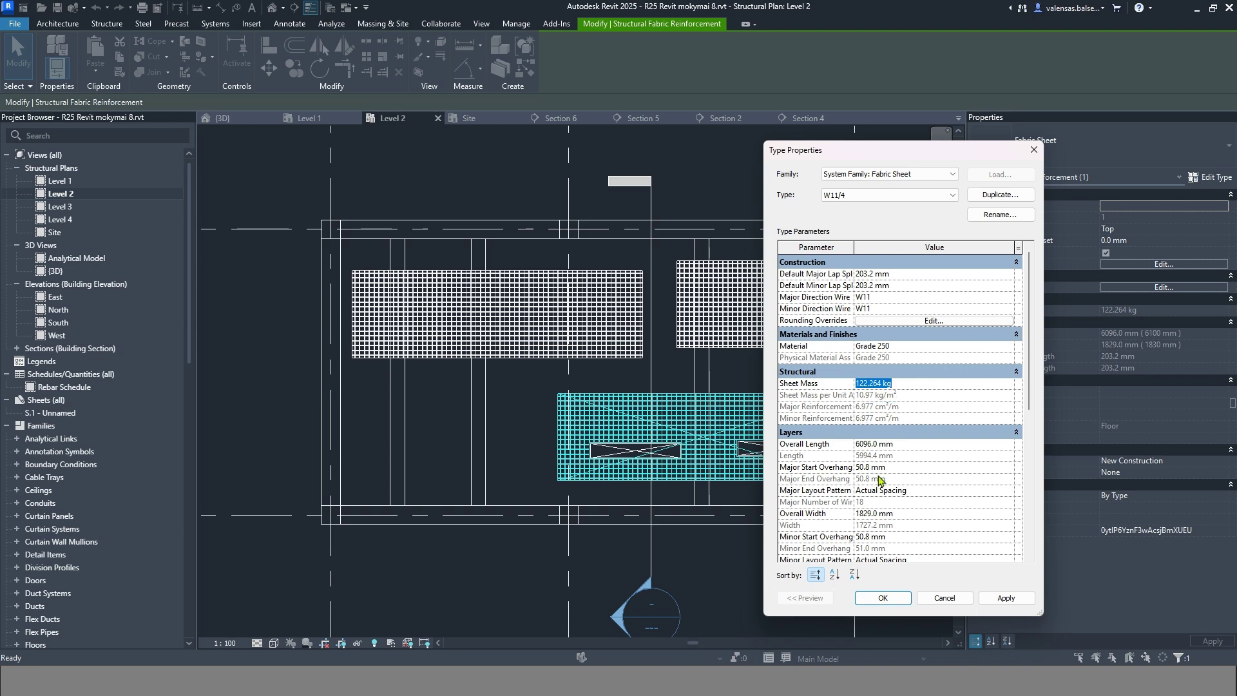
pyautogui.scroll(-5, 881, 478)
pyautogui.click(920, 297)
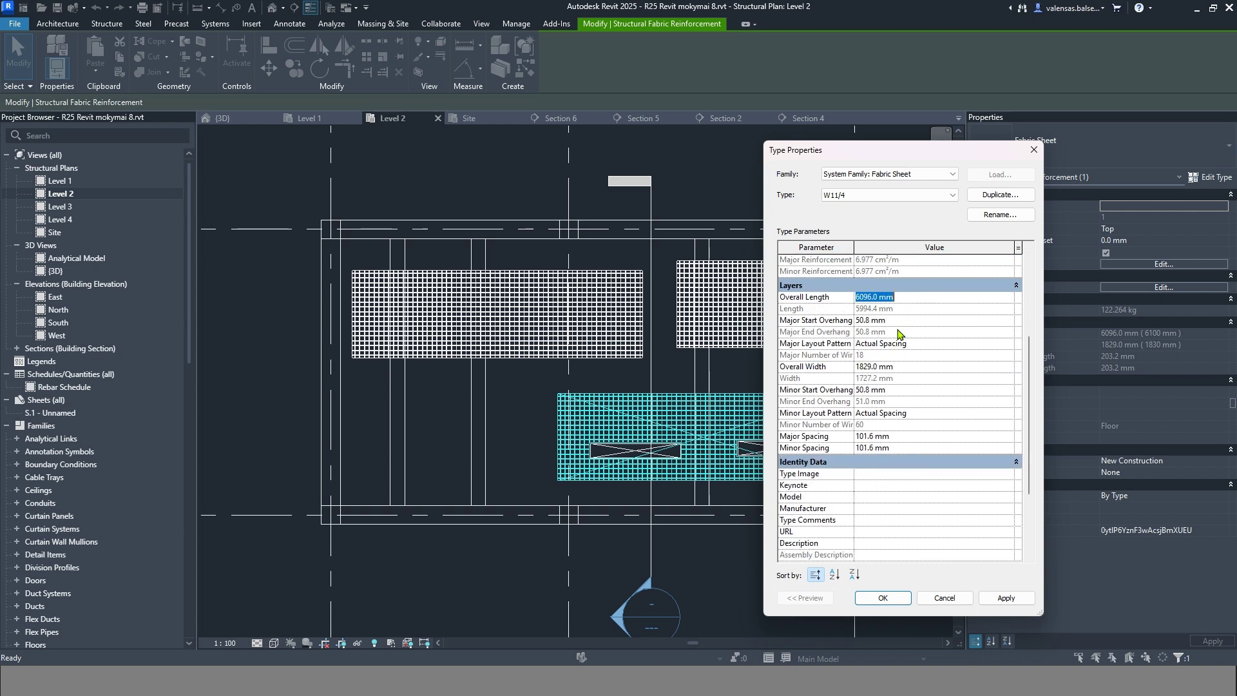
pyautogui.click(917, 367)
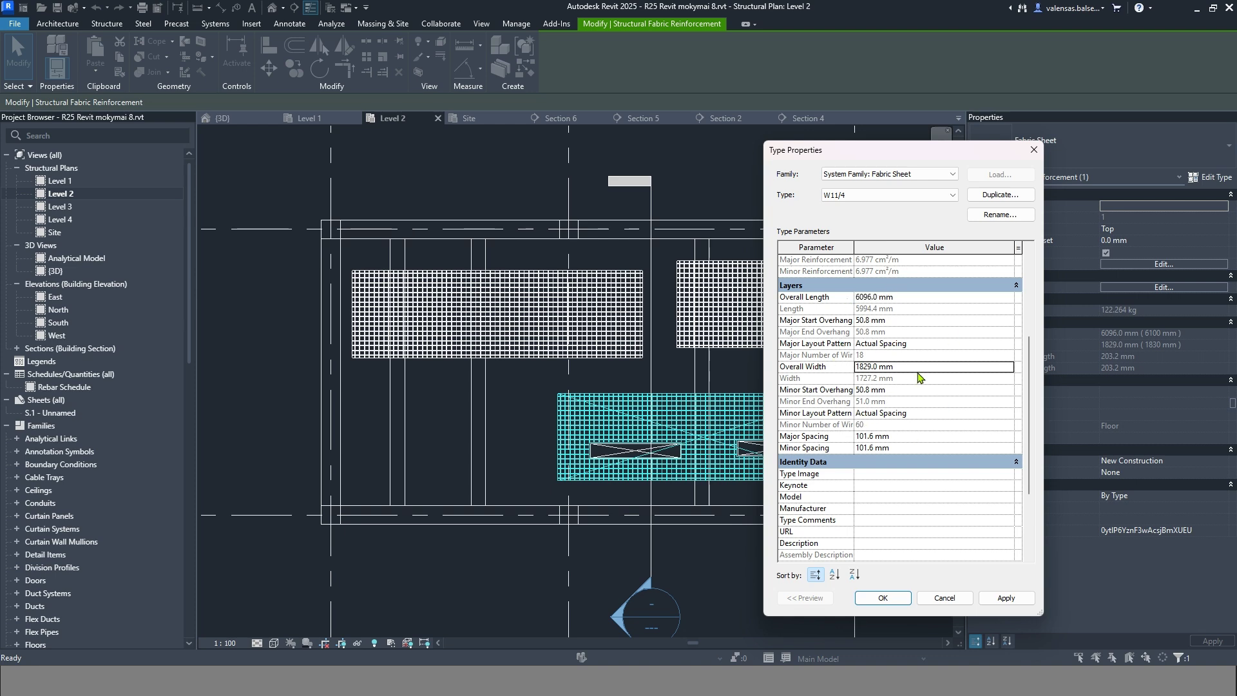
pyautogui.click(900, 594)
# - Compare the cut dimensions of the sheet at the slab edge with those of the full-length sheet near grid E
pyautogui.click(771, 348)
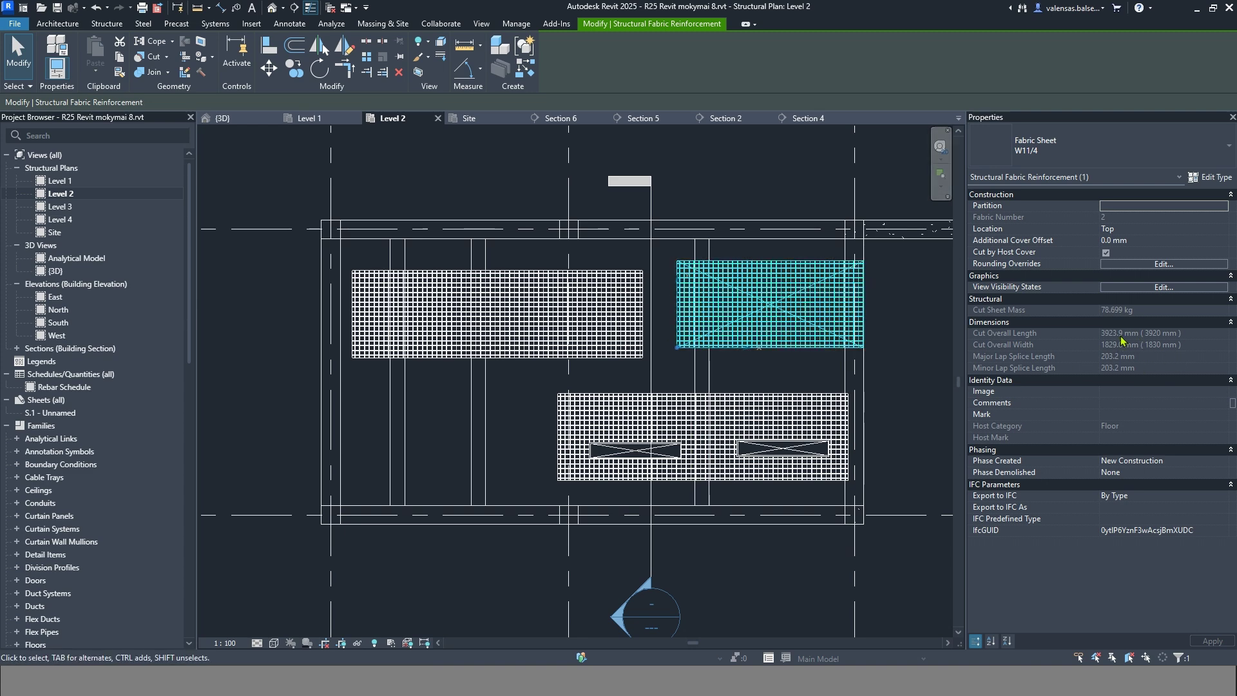
pyautogui.click(615, 345)
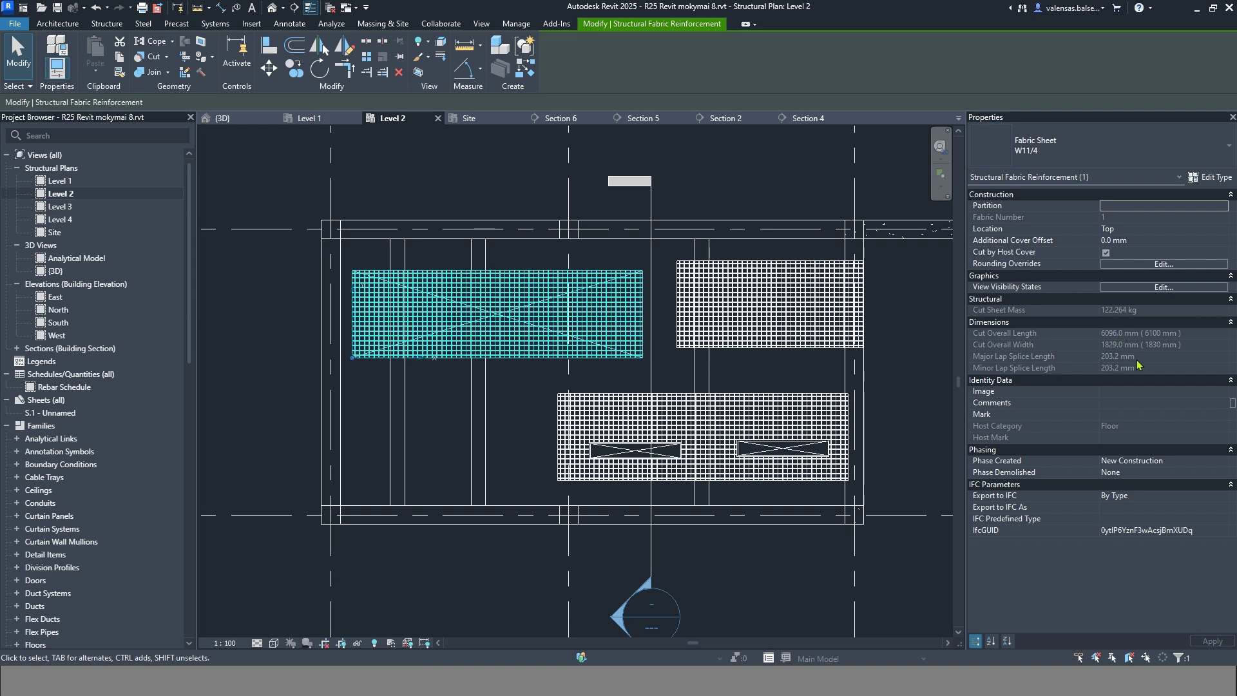
pyautogui.scroll(8, 682, 332)
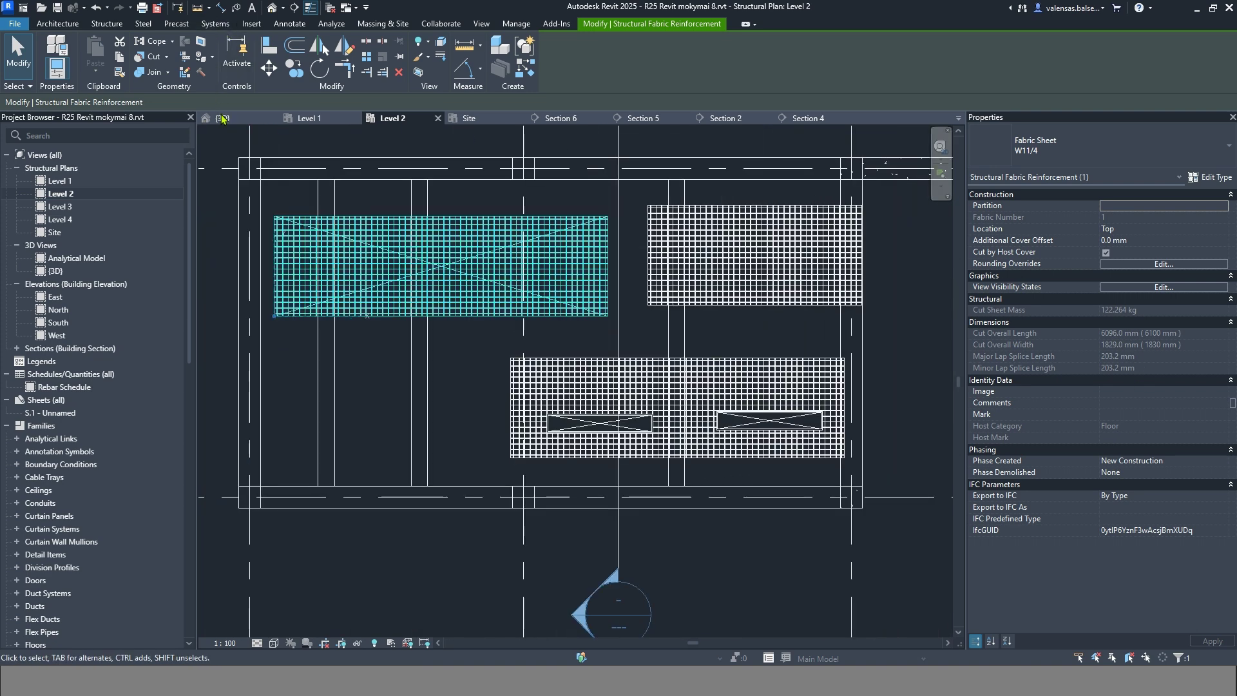
# - Open the 3D view and examine the placed fabric sheets within the slab, especially the wires around the two openings
pyautogui.click(220, 117)
pyautogui.scroll(-4, 662, 442)
pyautogui.scroll(8, 567, 248)
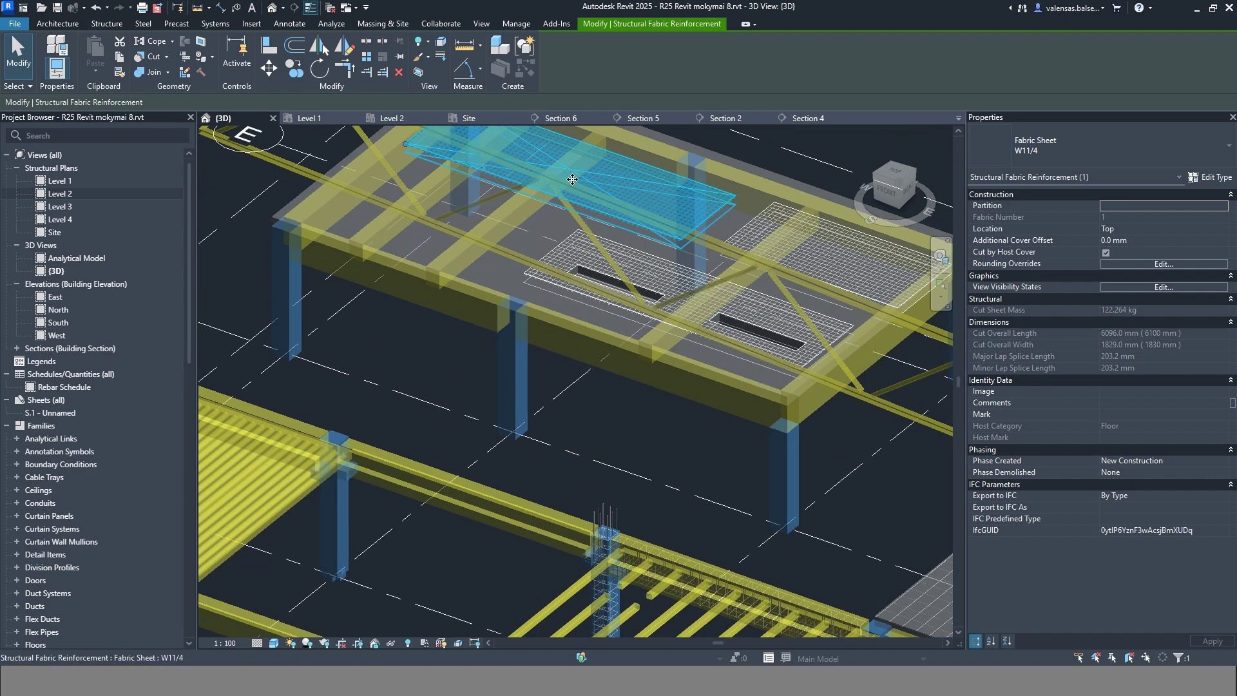
pyautogui.scroll(5, 442, 351)
pyautogui.click(442, 350)
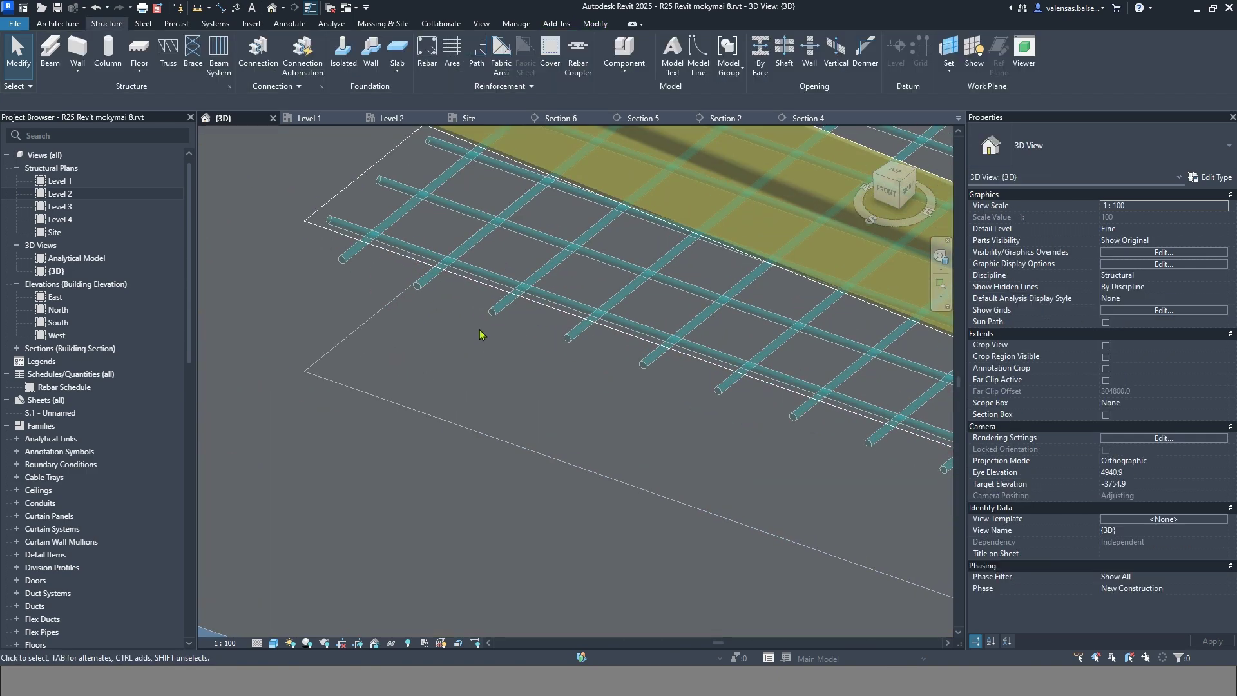
pyautogui.scroll(-4, 462, 473)
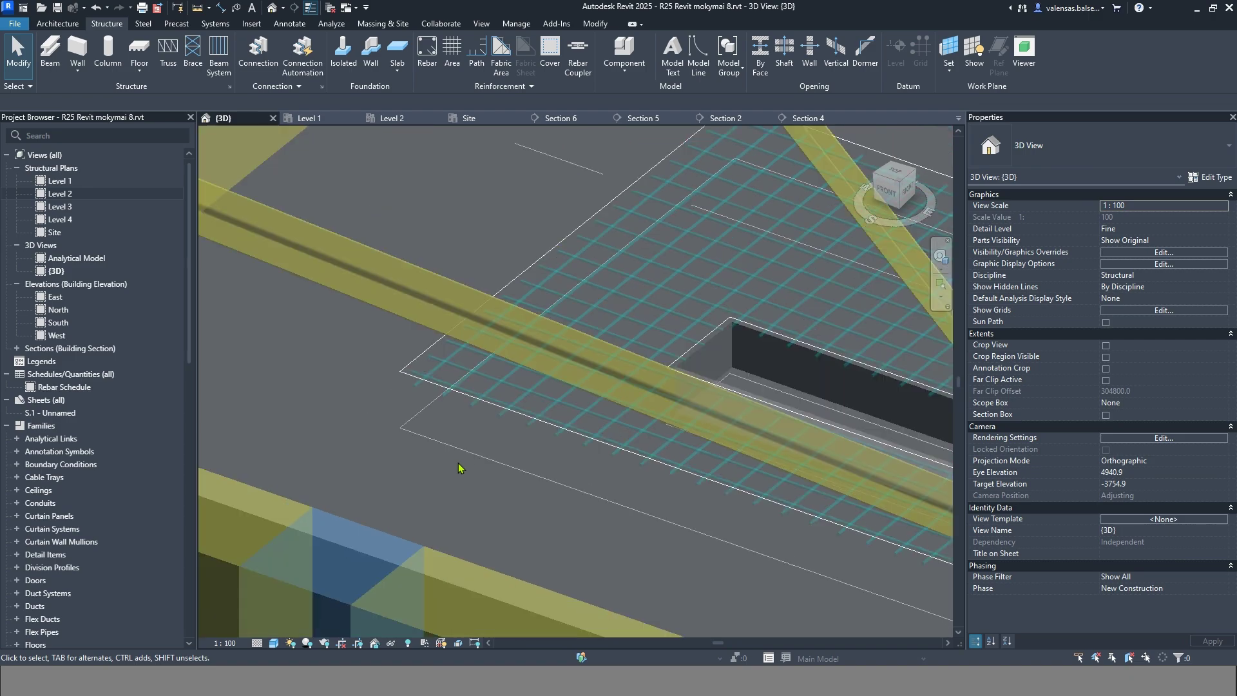
pyautogui.scroll(3, 470, 464)
pyautogui.scroll(-3, 527, 491)
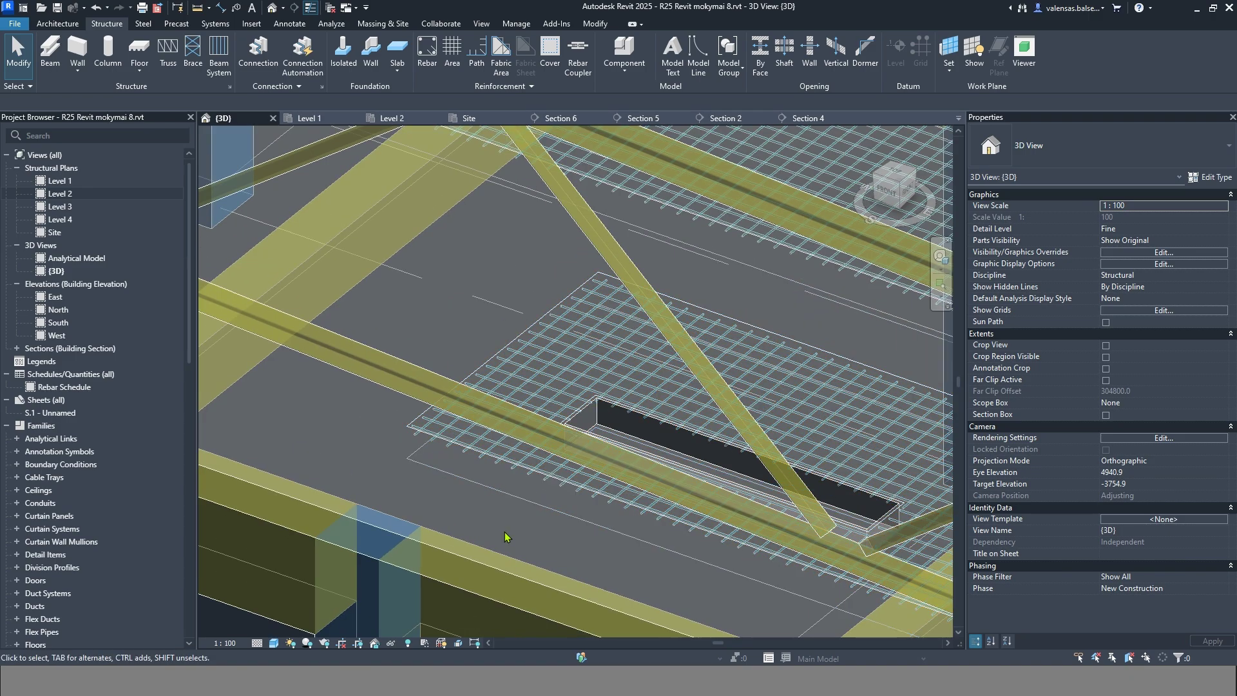
pyautogui.scroll(-3, 477, 451)
pyautogui.scroll(-3, 476, 401)
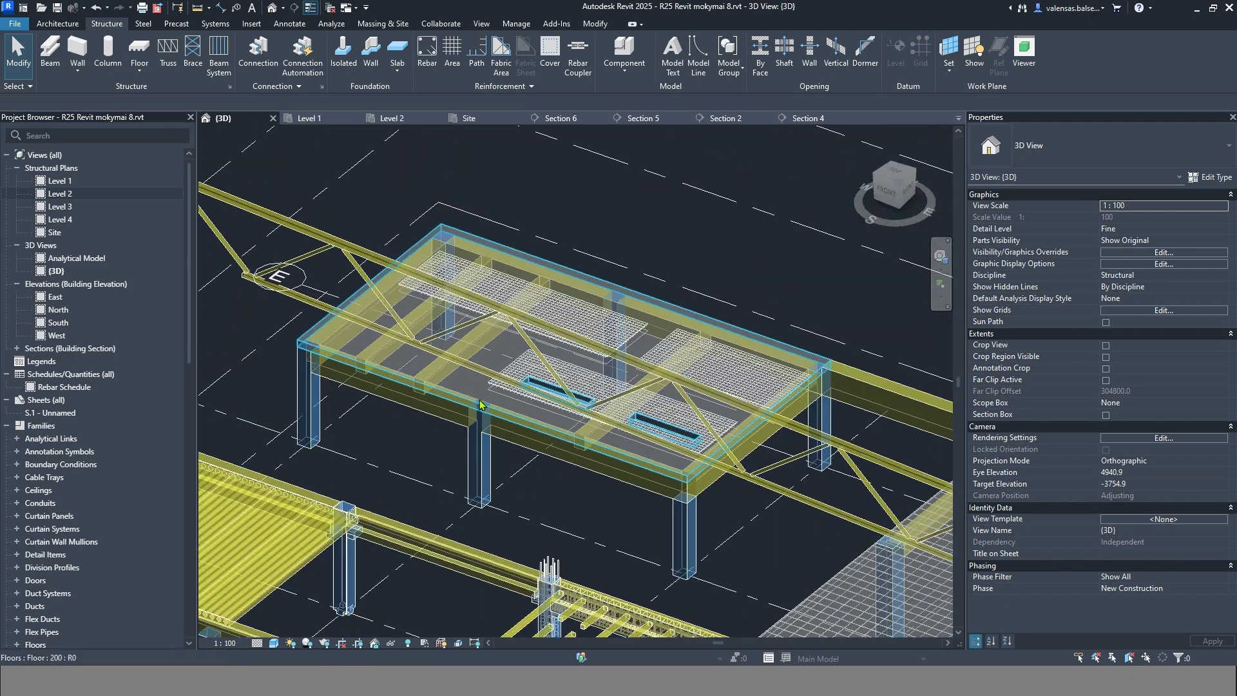
# - Set the location of the full-length fabric sheet near grid E to Bottom
pyautogui.scroll(3, 599, 351)
pyautogui.click(603, 348)
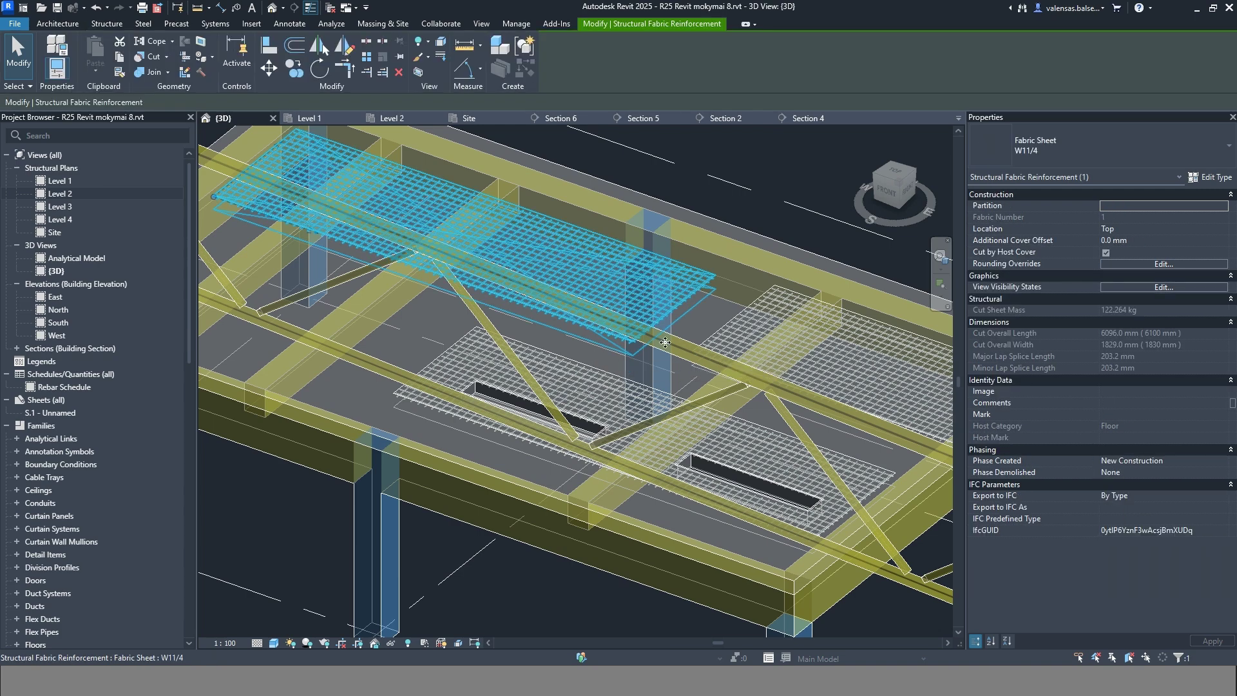
pyautogui.click(1199, 232)
pyautogui.click(1223, 229)
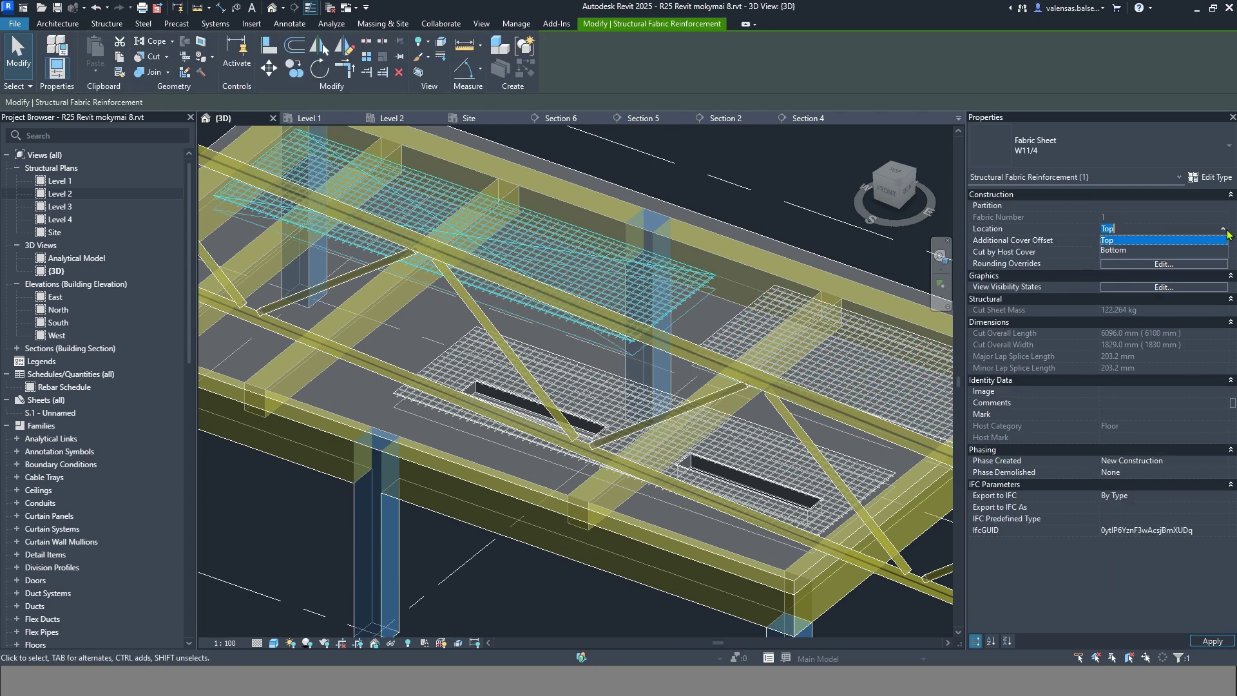
pyautogui.click(1148, 251)
pyautogui.keyDown('shift'); pyautogui.moveTo(601, 412); pyautogui.dragTo(573, 460, button='middle'); pyautogui.keyUp('shift')
pyautogui.scroll(-1, 573, 269)
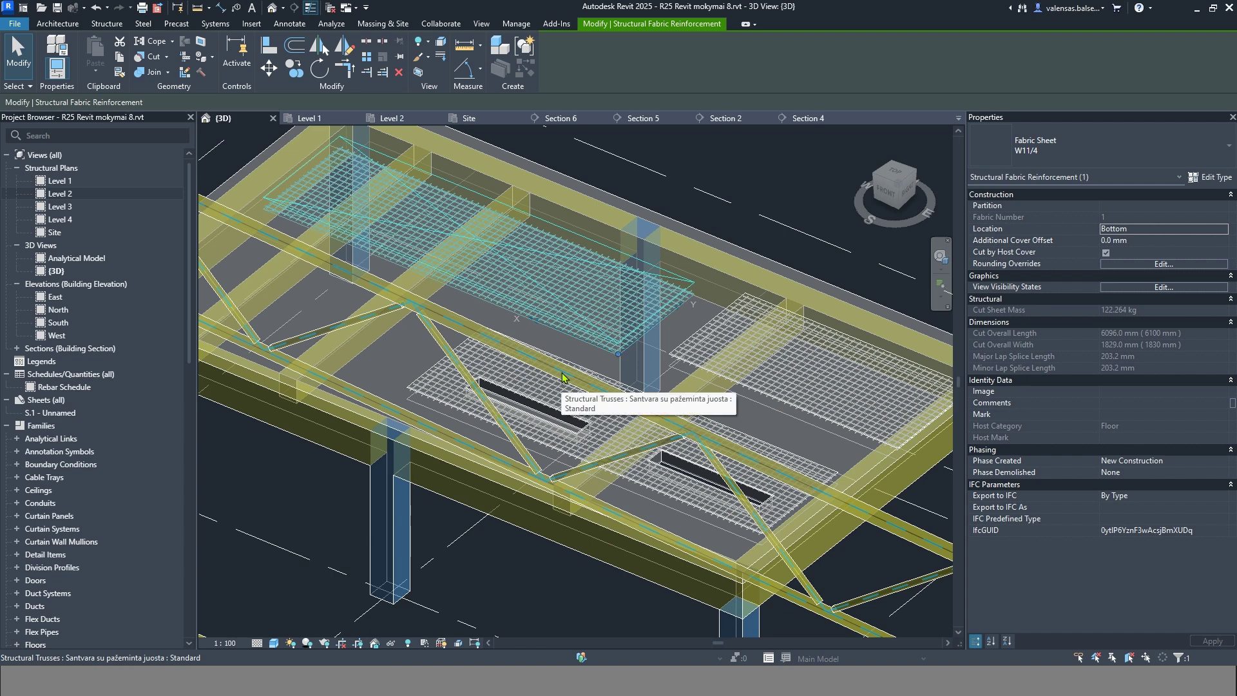
# - Try turning off Cut by Host Cover for the fabric sheet at the slab edge, and turn it back on
pyautogui.click(786, 387)
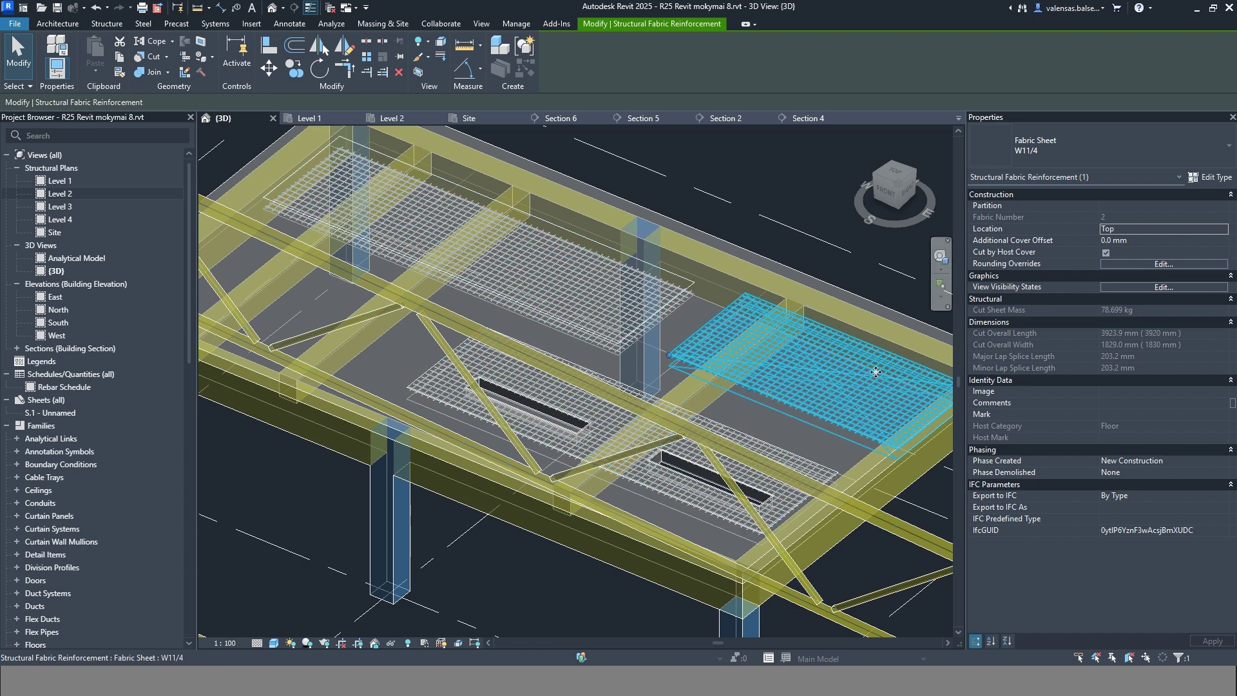
pyautogui.click(1105, 252)
pyautogui.scroll(-3, 691, 349)
pyautogui.scroll(1, 691, 349)
pyautogui.click(1106, 253)
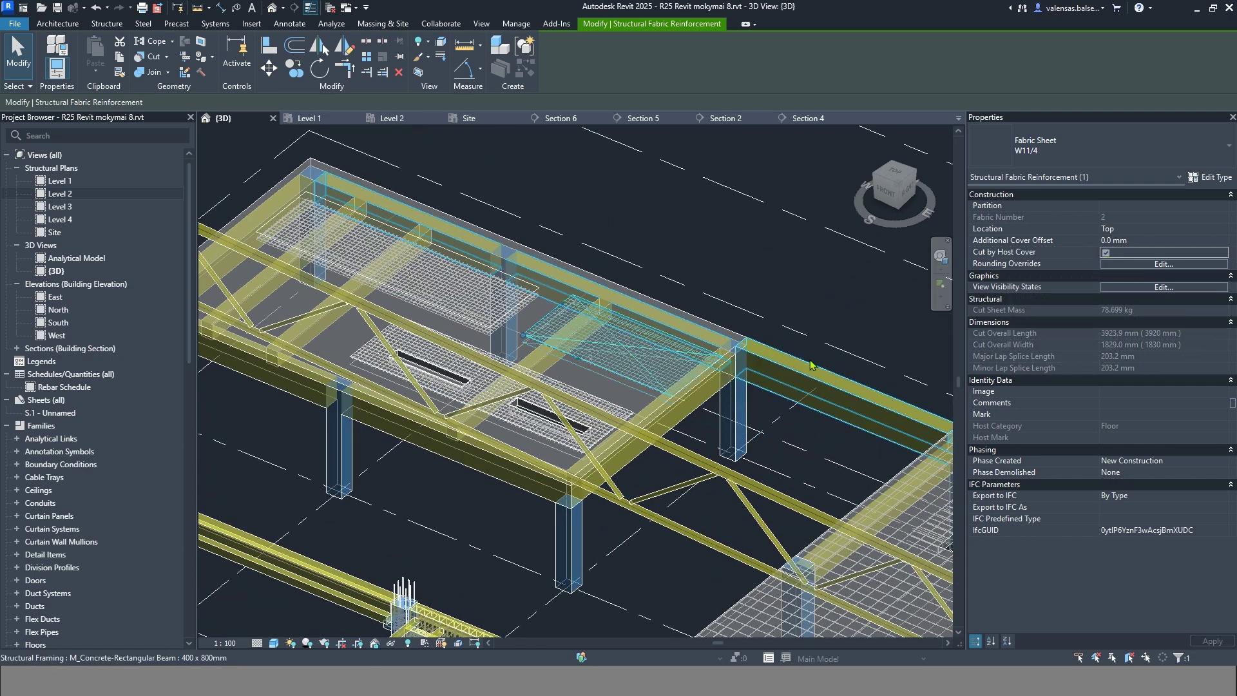
pyautogui.scroll(-4, 810, 366)
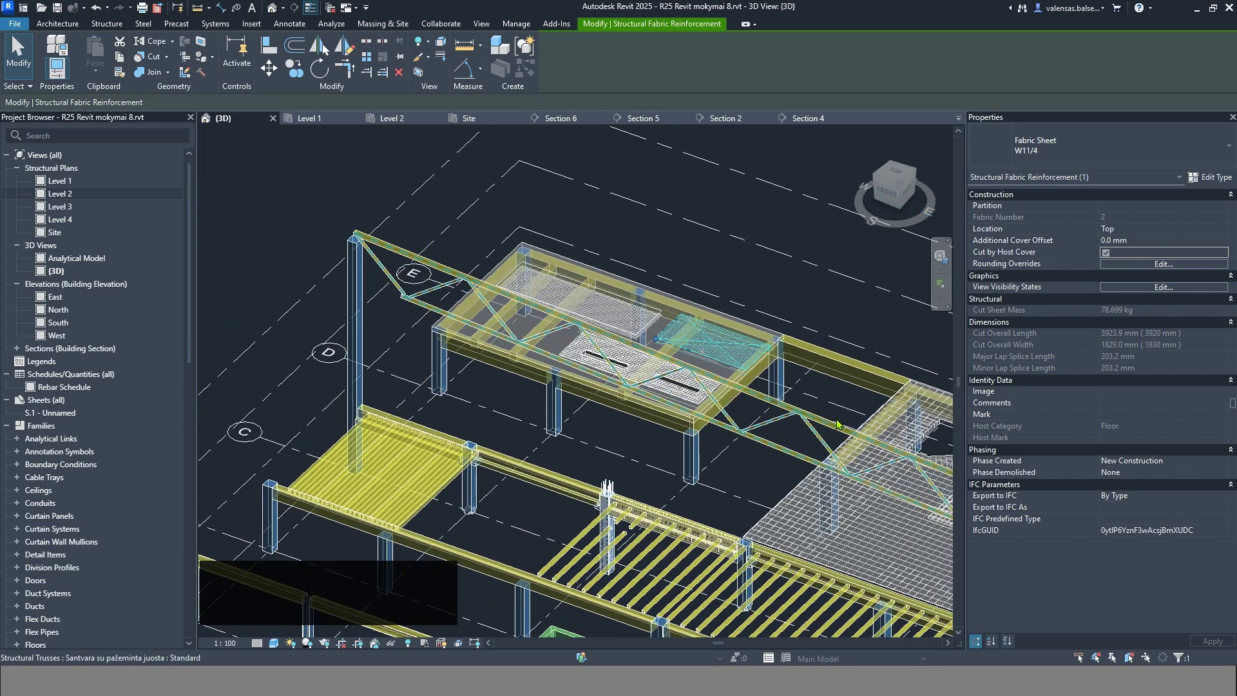
pyautogui.scroll(4, 805, 427)
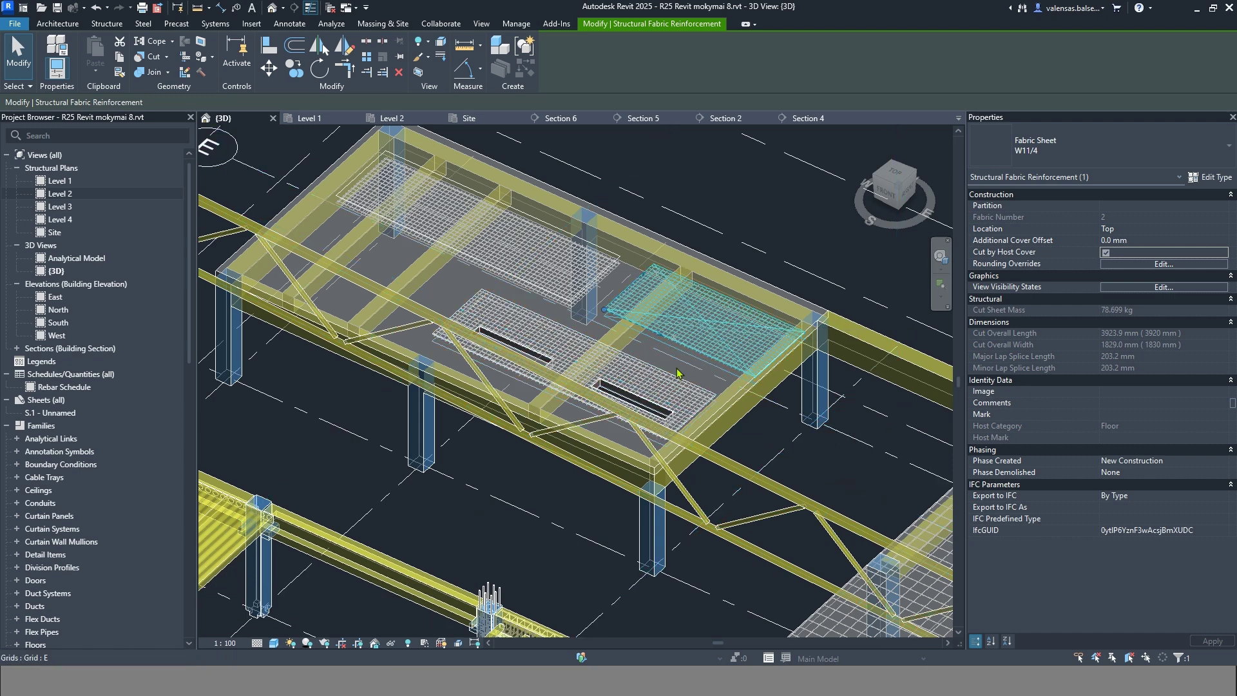
pyautogui.scroll(-2, 696, 372)
pyautogui.keyDown('shift'); pyautogui.moveTo(667, 372); pyautogui.dragTo(674, 388, button='middle'); pyautogui.keyUp('shift')
pyautogui.click(733, 229)
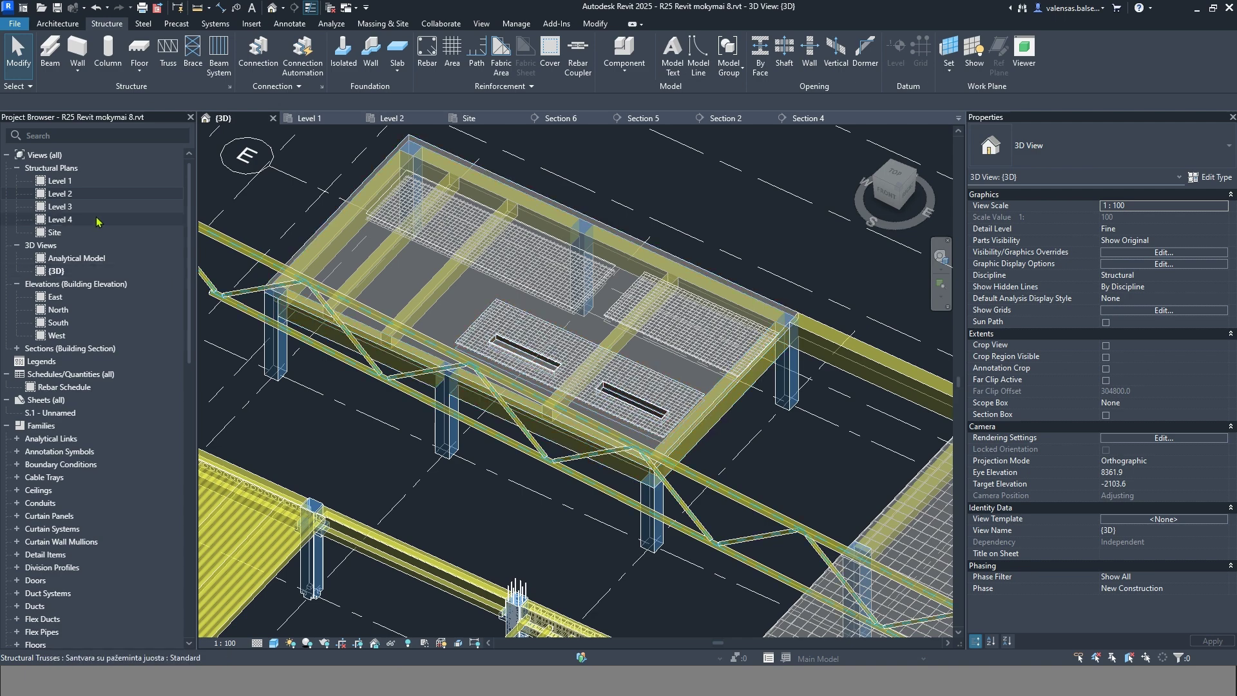
# - In the Level 2 plan, move the Section 4 line crossing grids A to C to just beside grid 3, on the grid 4 side
pyautogui.click(68, 194)
pyautogui.doubleClick(68, 194)
pyautogui.scroll(-3, 586, 458)
pyautogui.scroll(3, 599, 497)
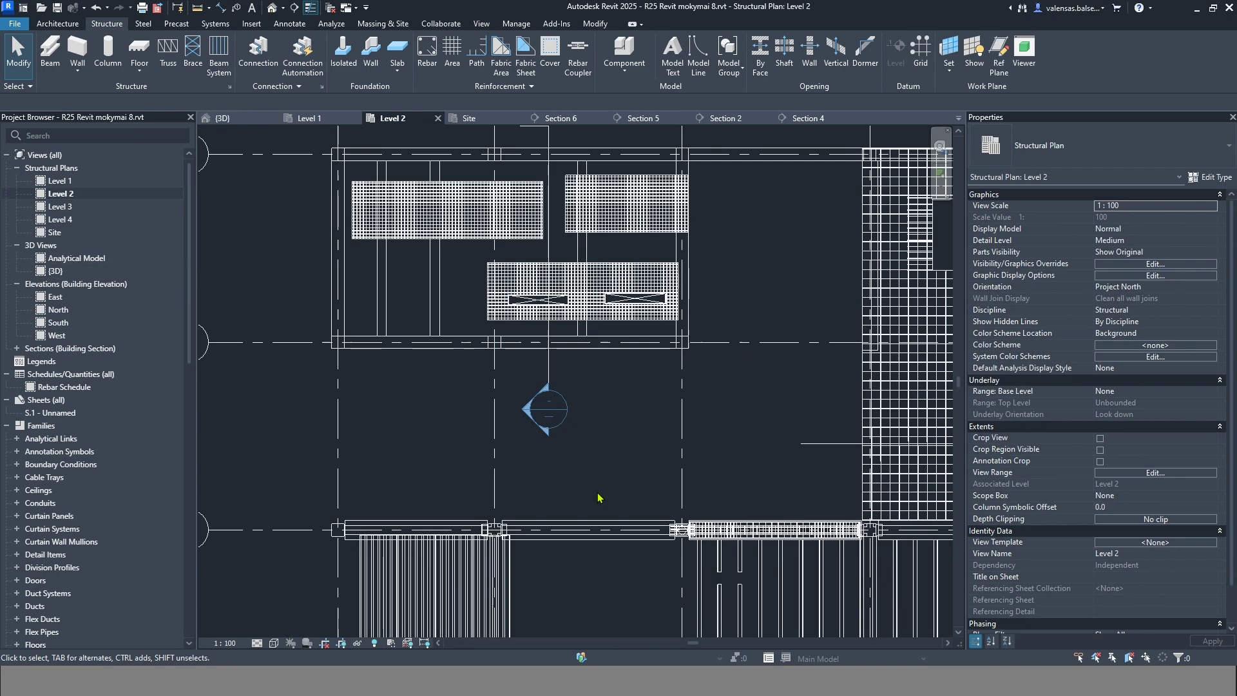
pyautogui.scroll(-4, 526, 352)
pyautogui.scroll(1, 565, 399)
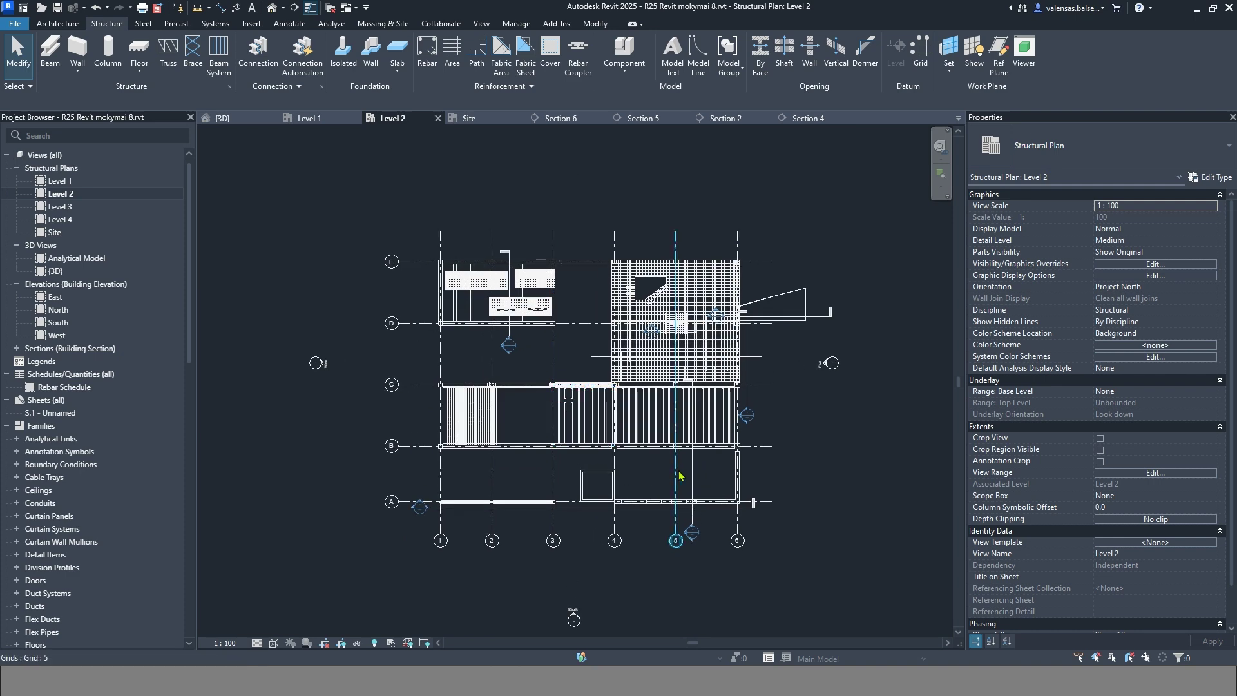
pyautogui.click(560, 480)
pyautogui.moveTo(560, 480); pyautogui.dragTo(571, 471)
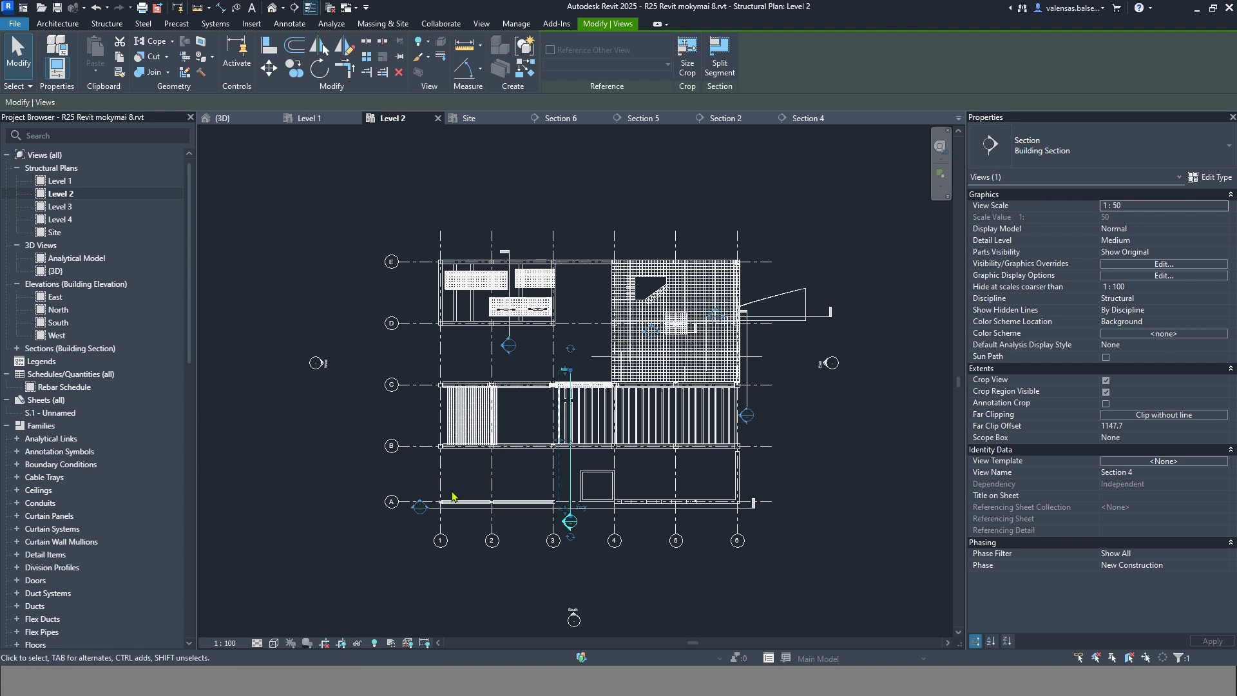
pyautogui.scroll(3, 574, 509)
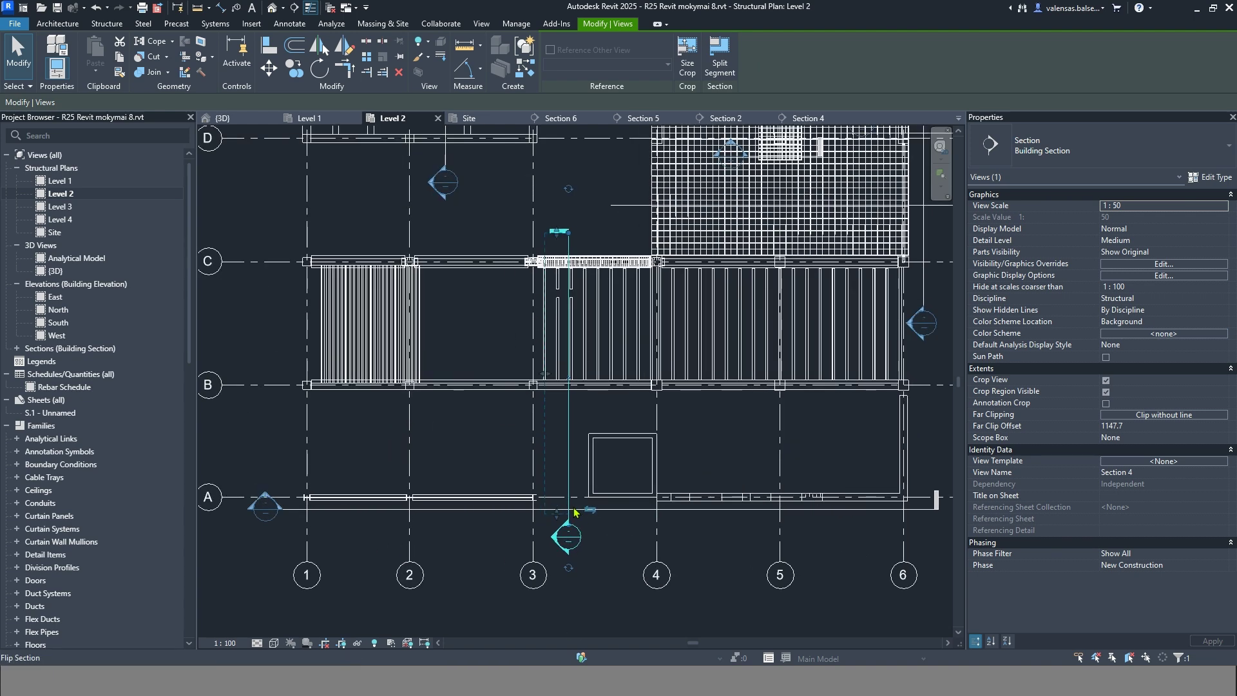
# - Open the Section 4 view and inspect the precast L-shaped beam beside the Level 2 joists
pyautogui.doubleClick(566, 529)
pyautogui.scroll(5, 618, 316)
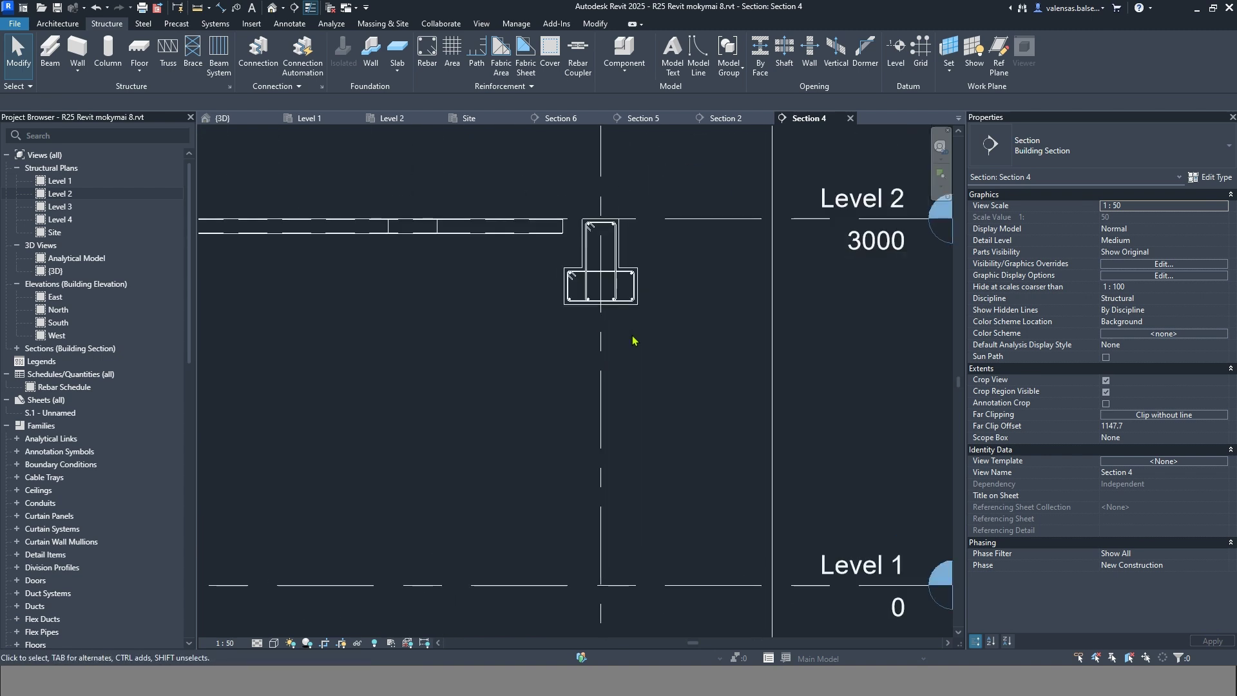
pyautogui.scroll(-3, 695, 340)
pyautogui.scroll(5, 270, 299)
pyautogui.scroll(-2, 683, 336)
pyautogui.scroll(1, 403, 278)
pyautogui.scroll(2, 398, 278)
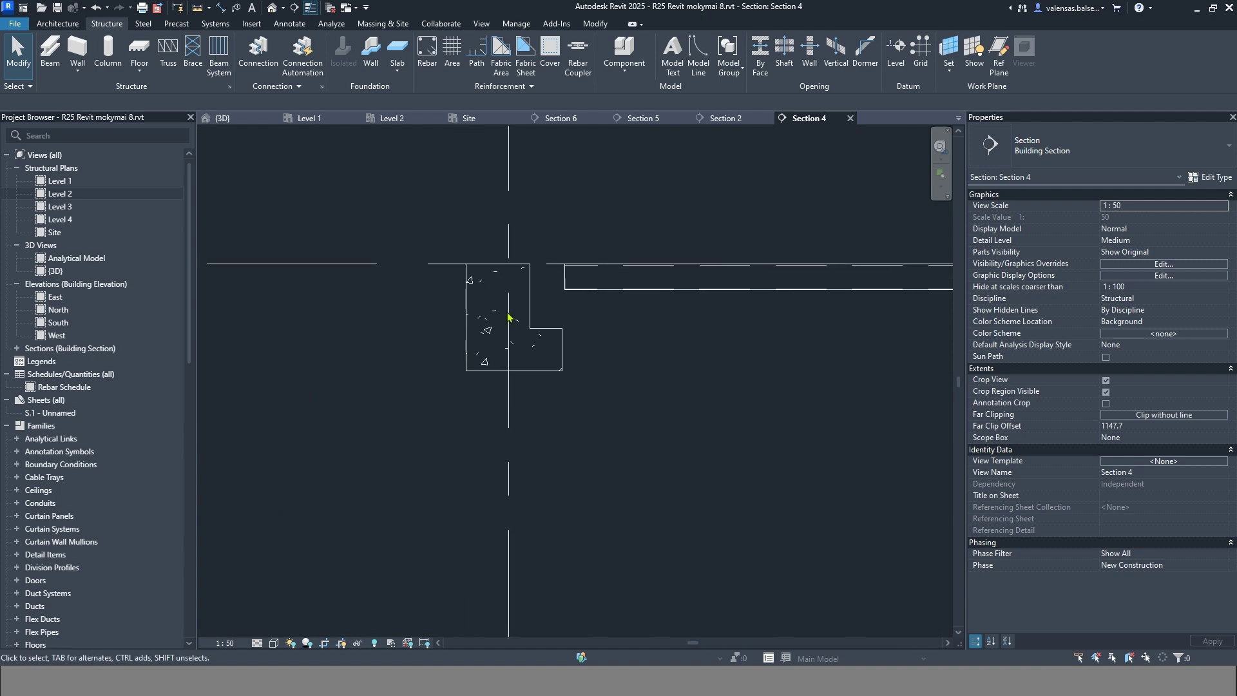
pyautogui.click(468, 345)
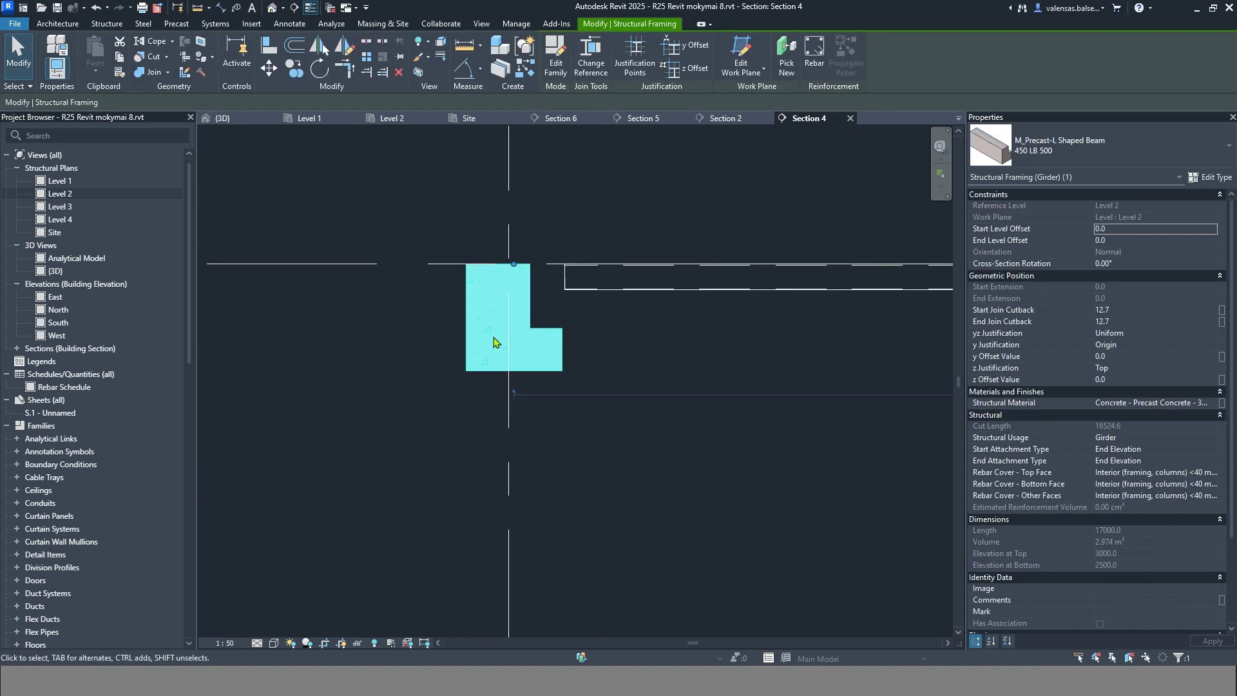
pyautogui.click(442, 363)
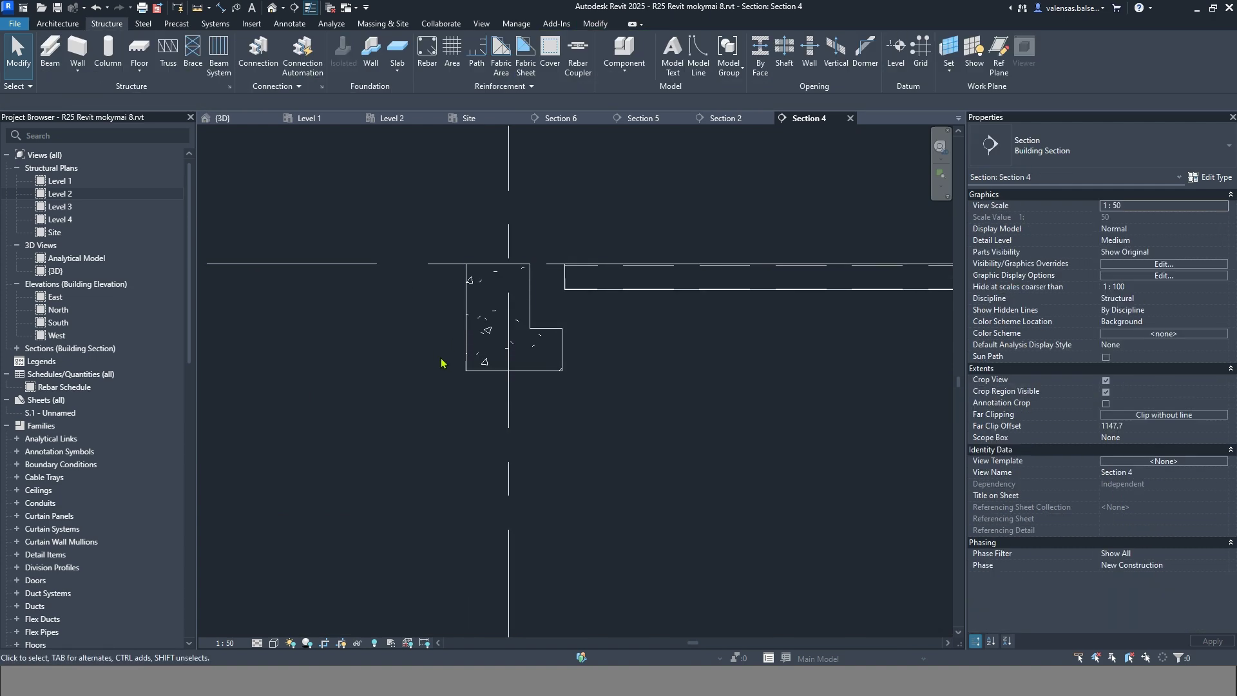
# - Start a bent W11/4 fabric sheet with the precast L-shaped beam as its host
pyautogui.click(525, 55)
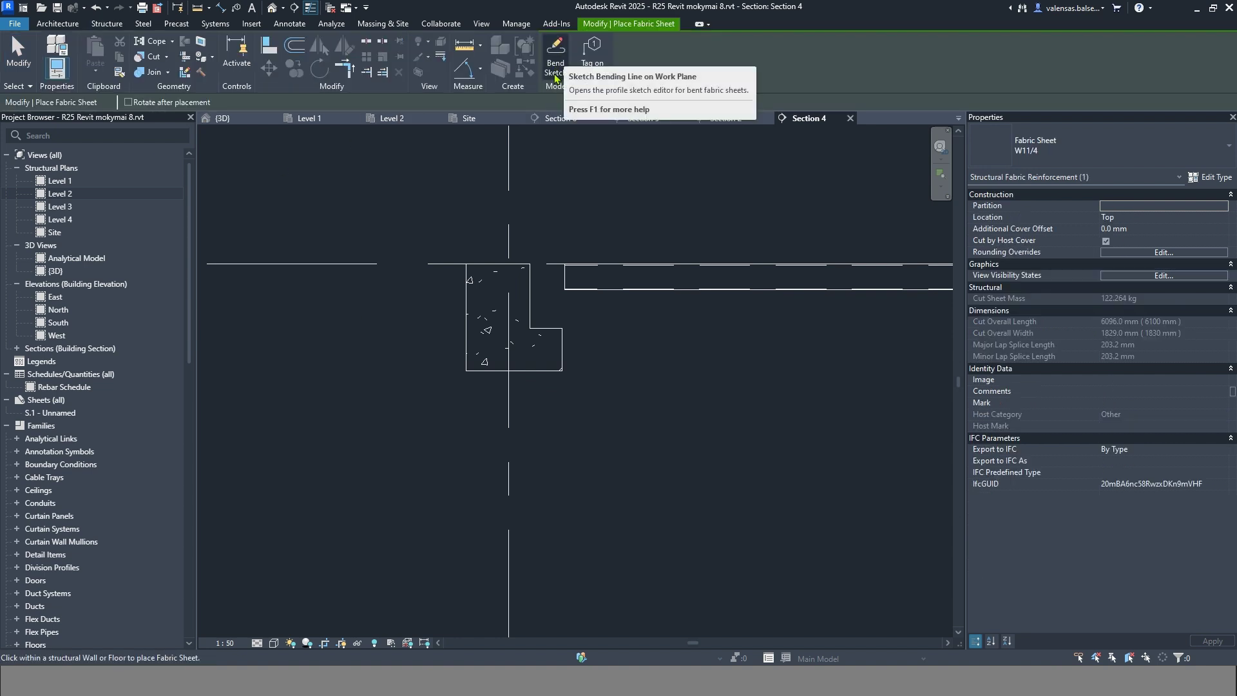
pyautogui.press('Escape')
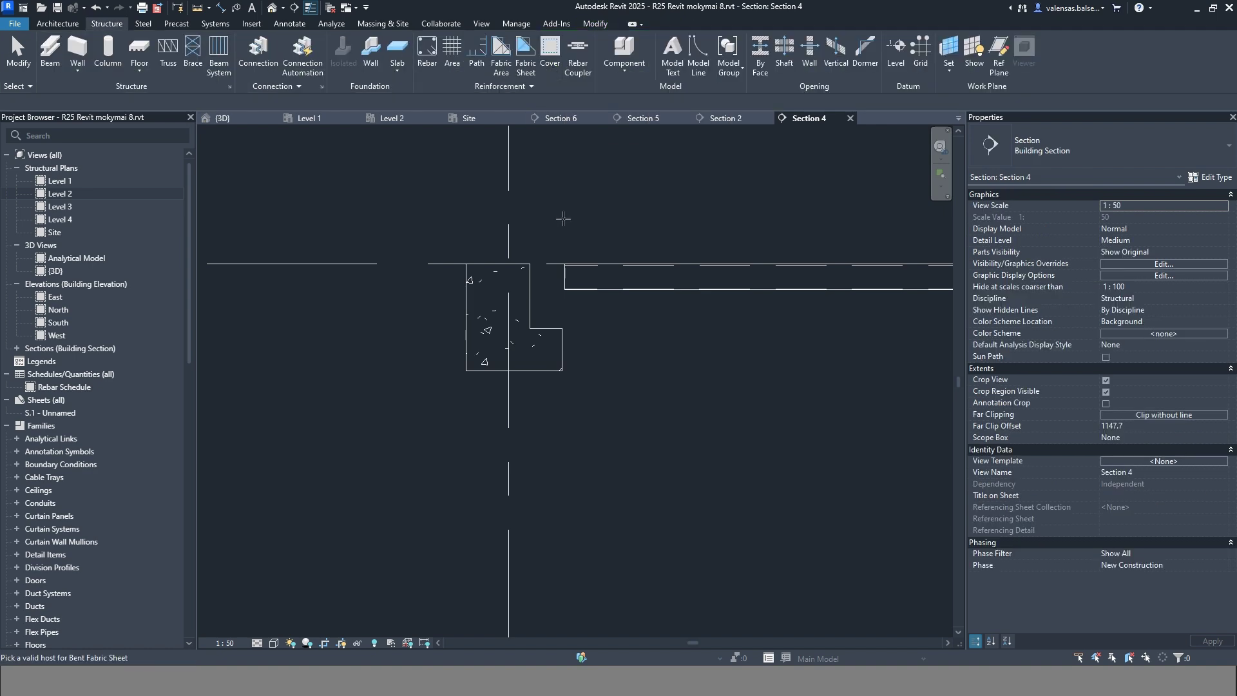
pyautogui.click(466, 297)
pyautogui.scroll(3, 478, 293)
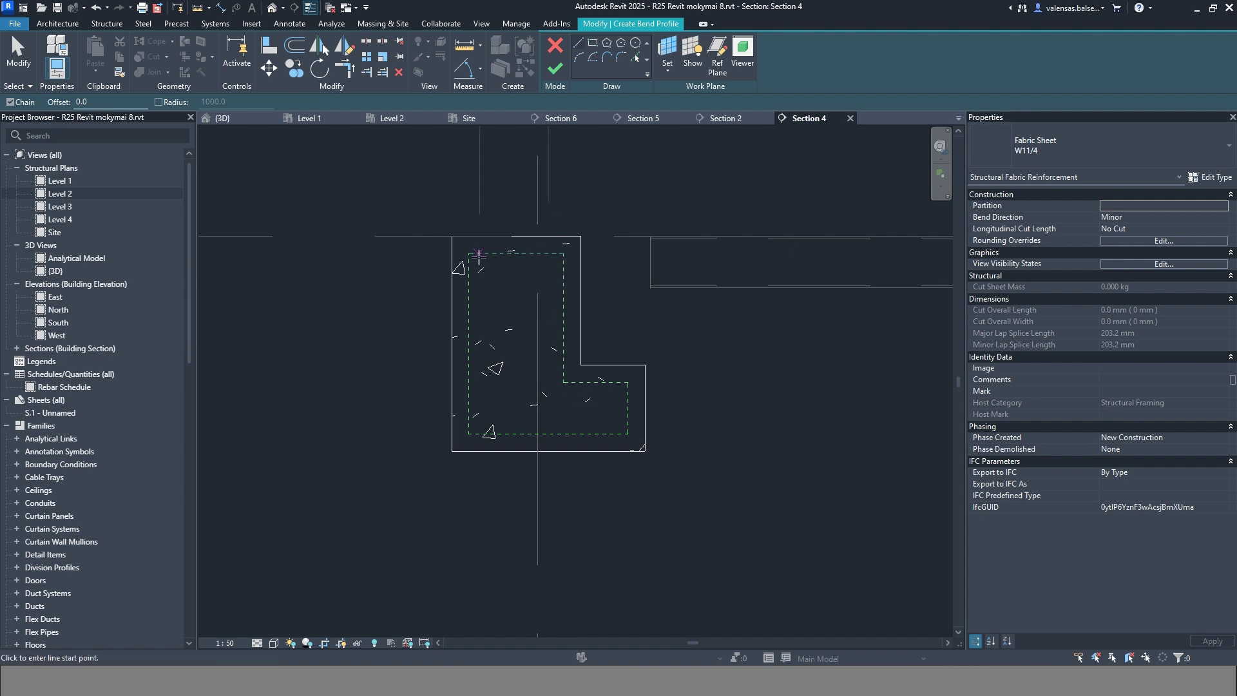
# - Sketch the bend profile along the beam's cover lines: 420 mm down the back, across the base, 120 mm up, and about 345 mm back inward
pyautogui.click(469, 253)
pyautogui.click(468, 433)
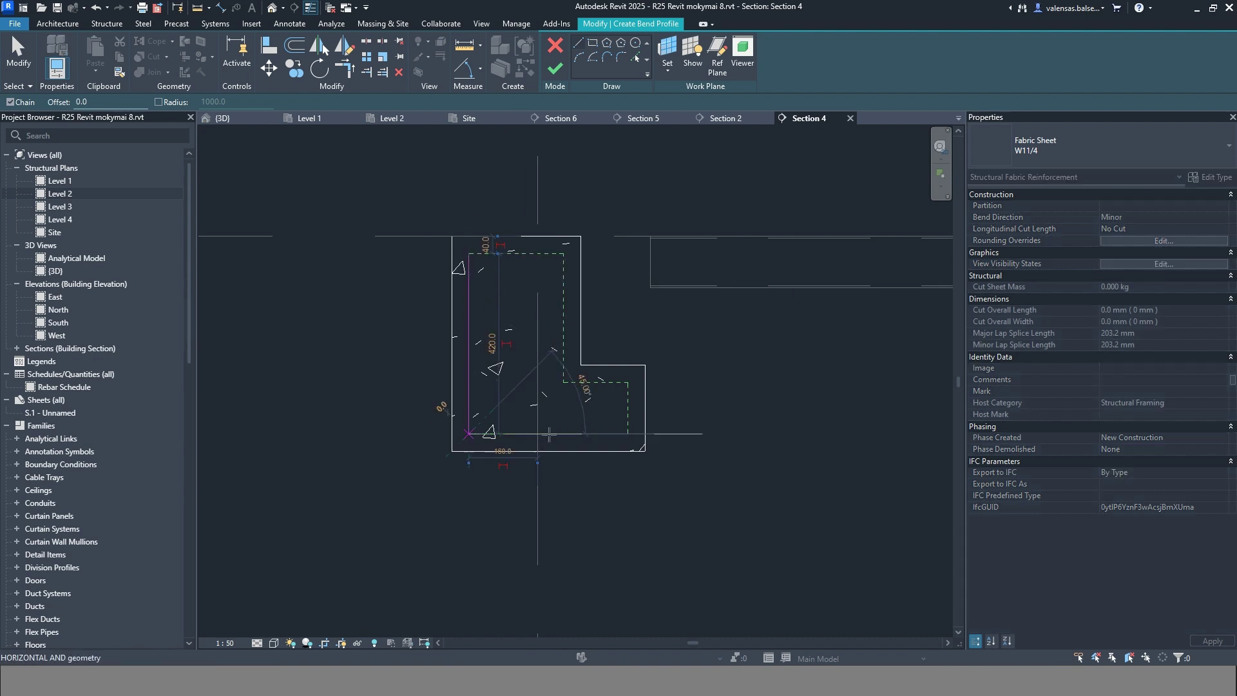
pyautogui.click(628, 433)
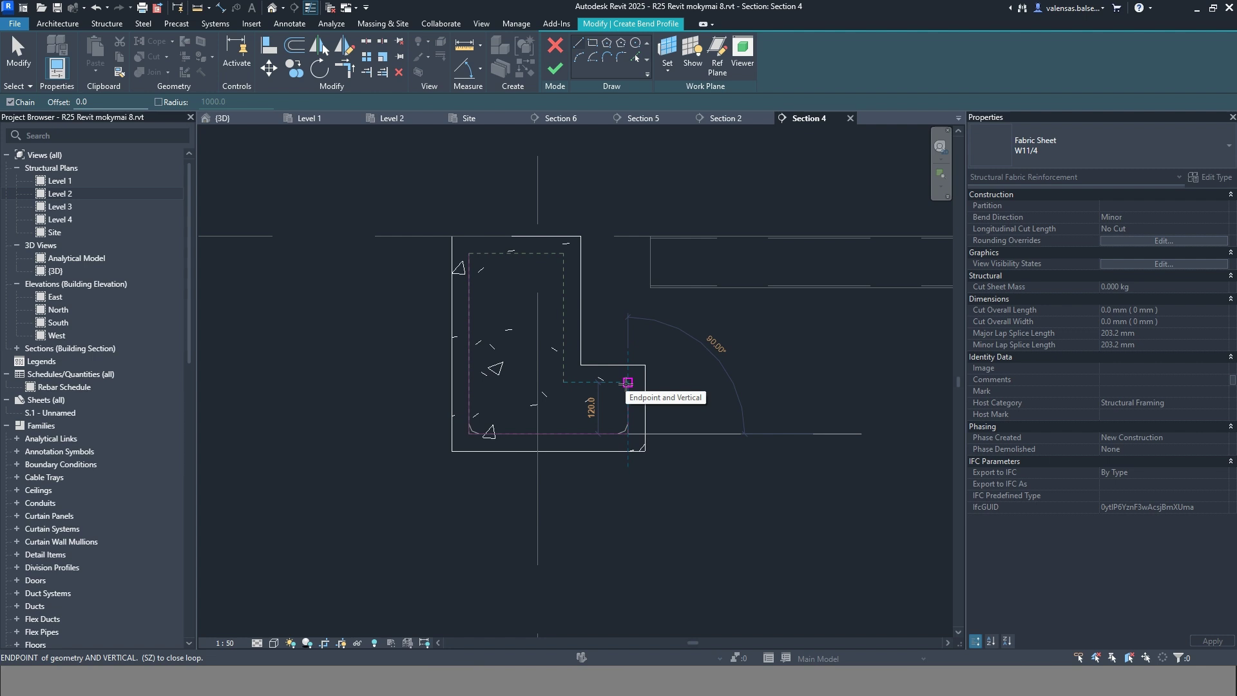
pyautogui.click(628, 382)
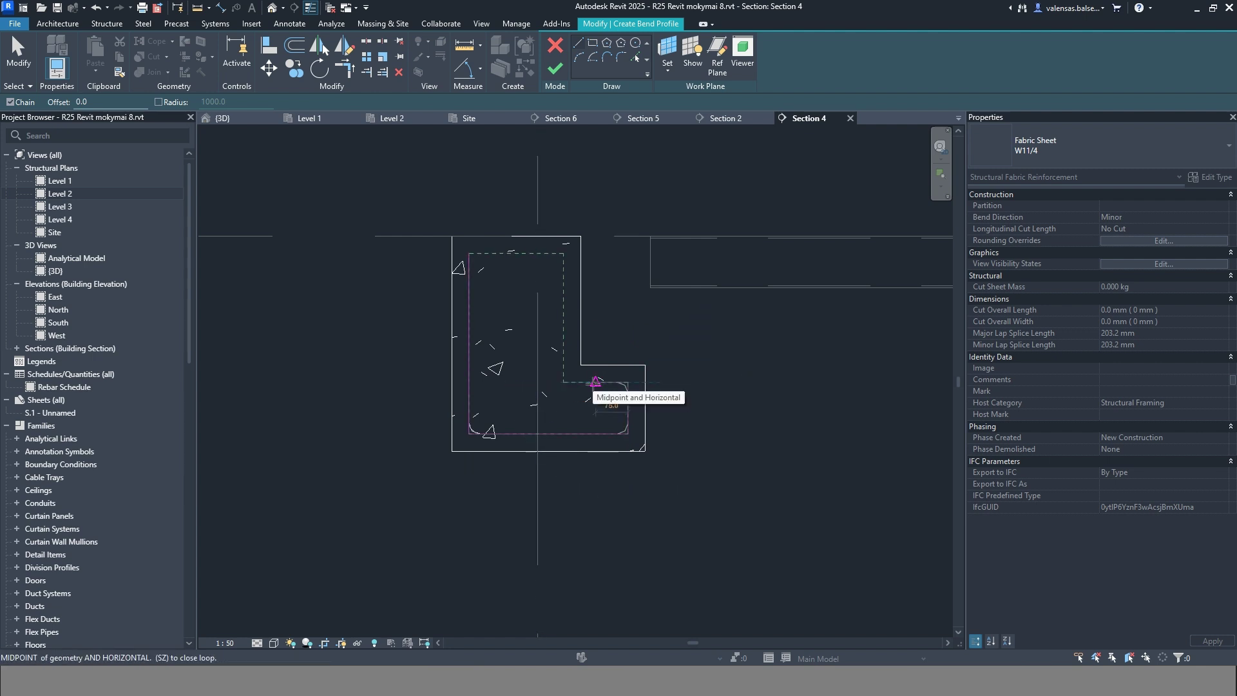
pyautogui.click(482, 383)
pyautogui.press('Escape')
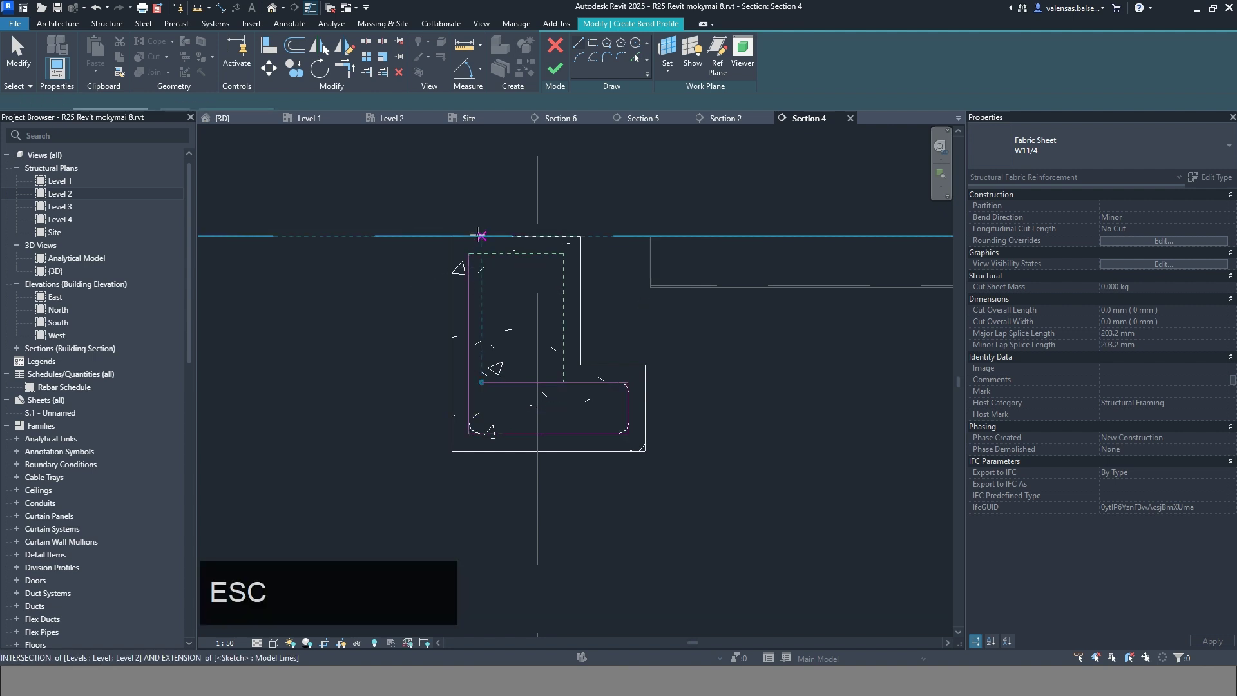
# - Extend the bend profile across the top cover line and about 280 mm down the stem's inner side, and finish the sketch
pyautogui.click(469, 253)
pyautogui.click(563, 253)
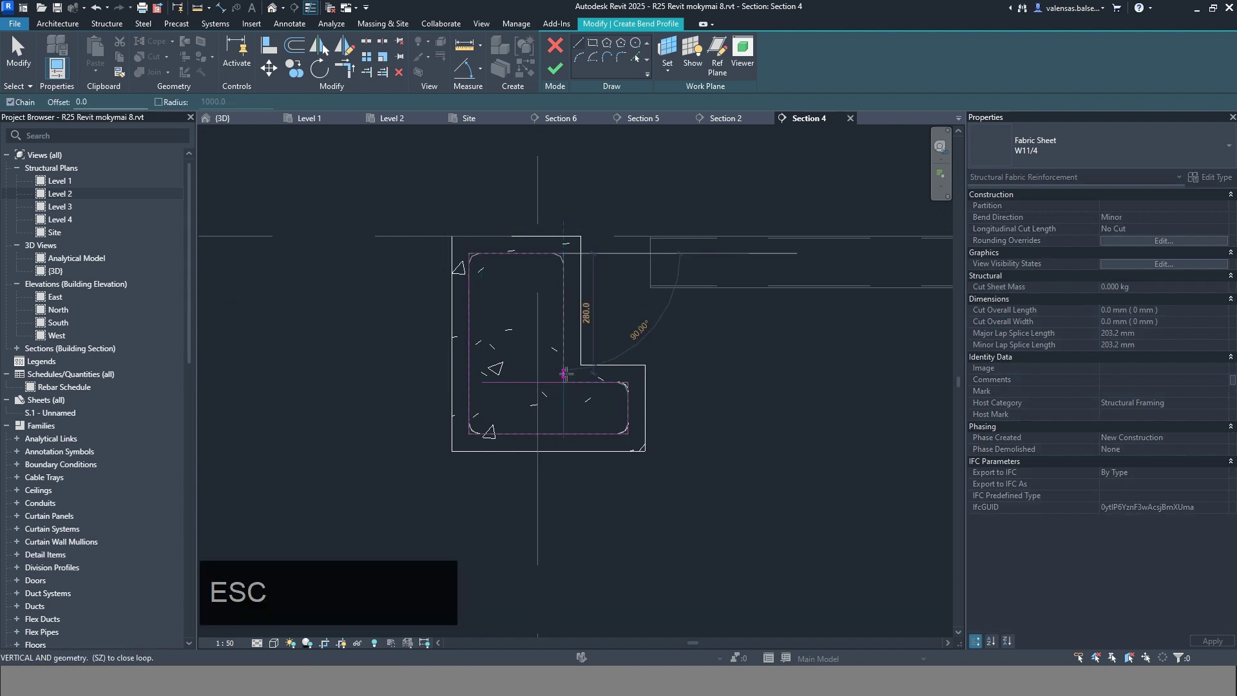
pyautogui.click(563, 373)
pyautogui.press('Escape')
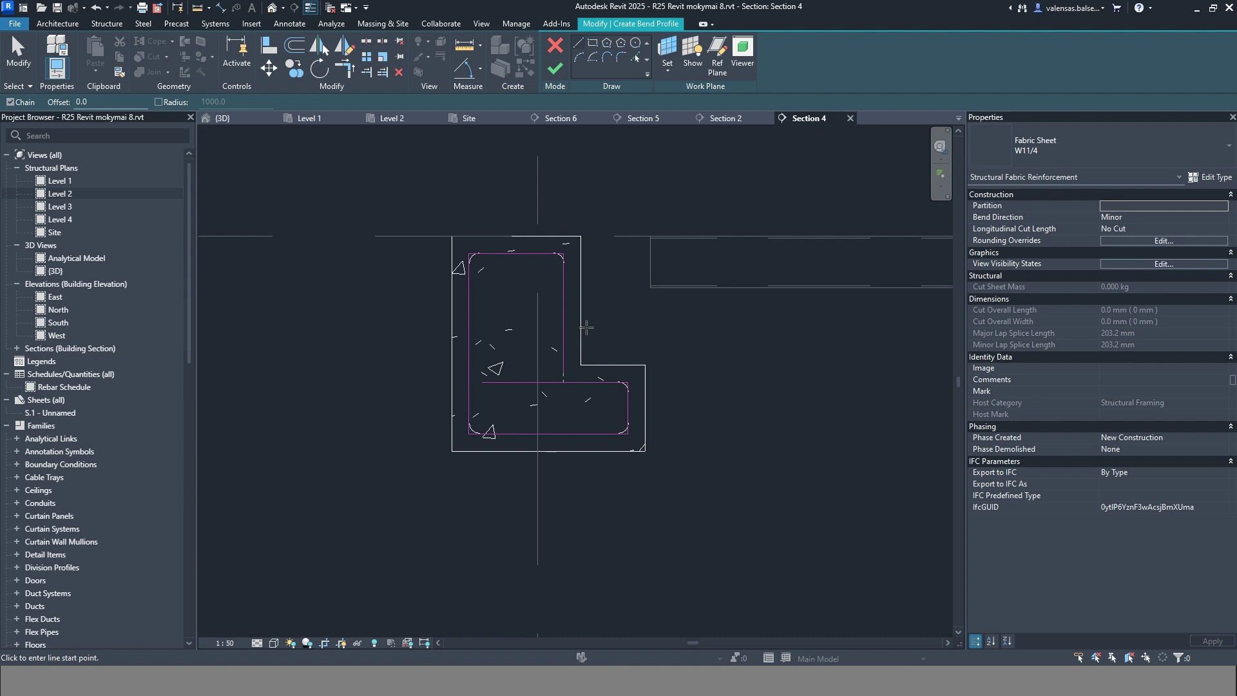
pyautogui.click(555, 68)
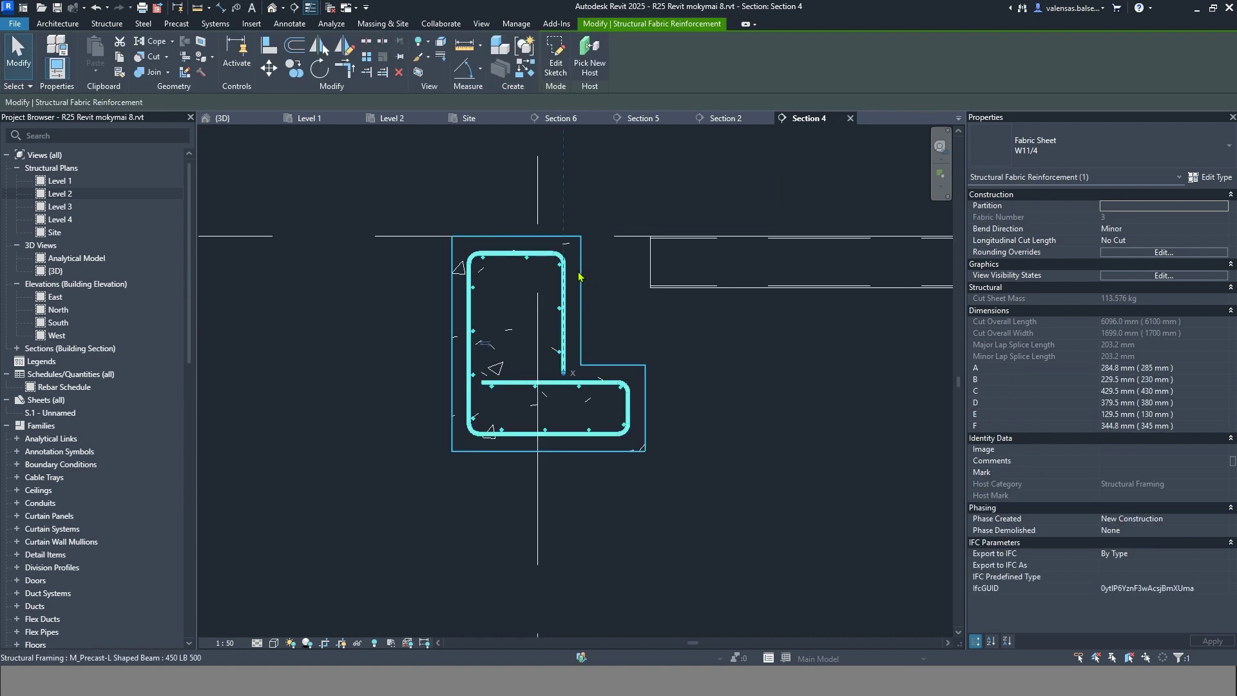
# - Examine the bent fabric sheet's shape in section and its extent along the L-shaped beam in the 3D view
pyautogui.scroll(3, 488, 366)
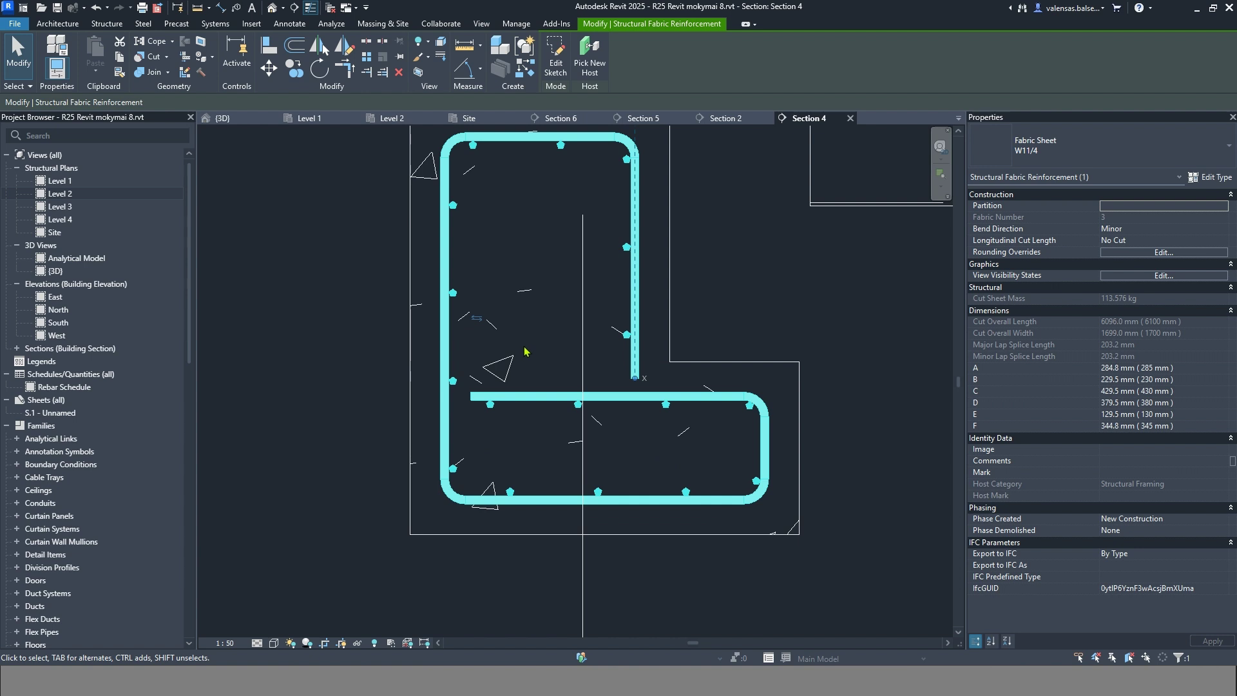
pyautogui.scroll(-2, 525, 351)
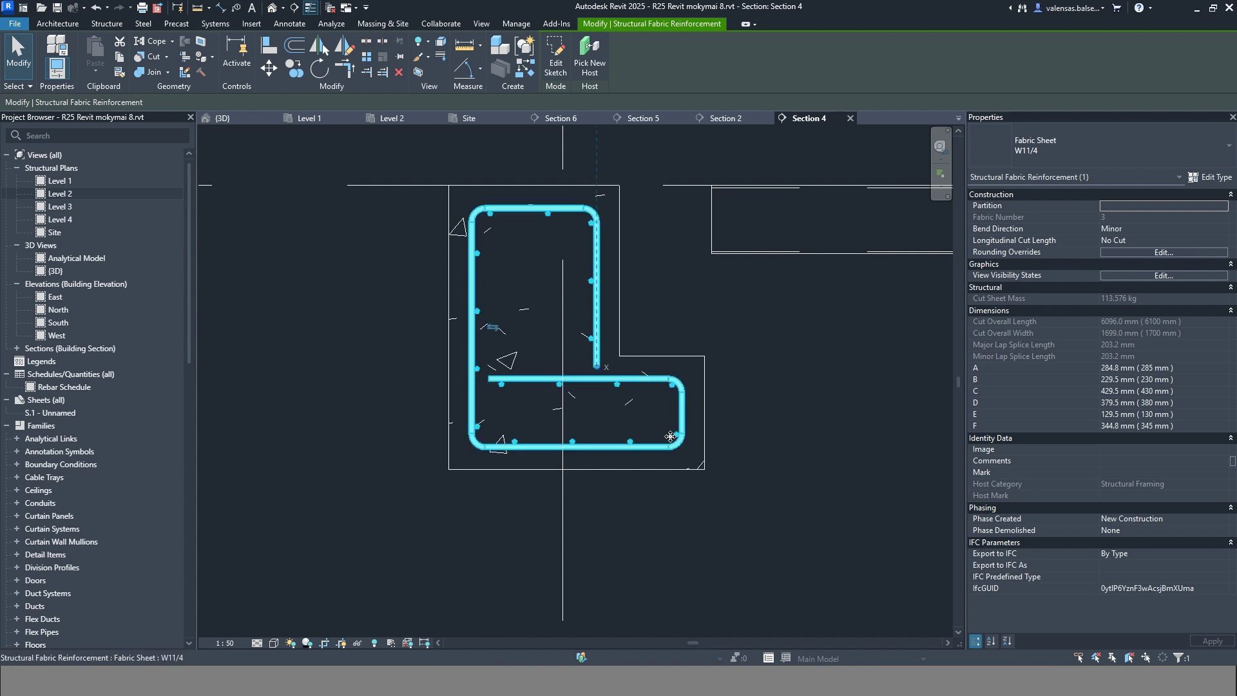
pyautogui.click(270, 8)
pyautogui.scroll(8, 606, 458)
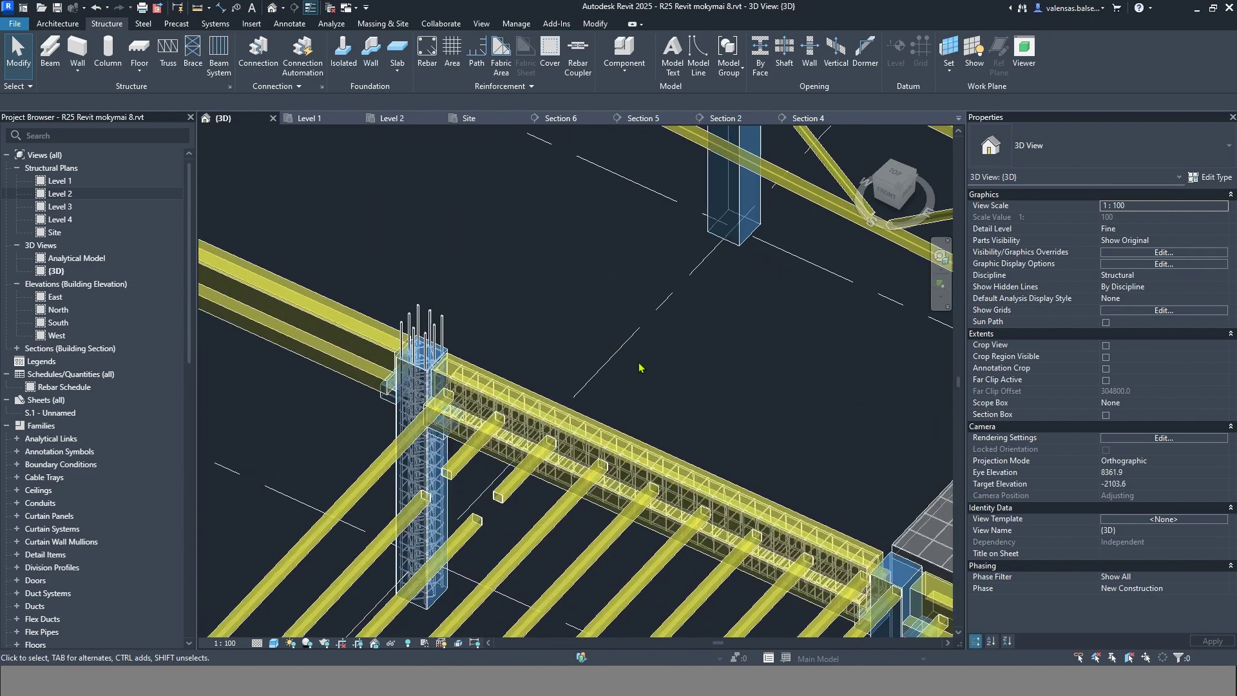
pyautogui.scroll(-8, 606, 458)
pyautogui.scroll(10, 567, 480)
pyautogui.press('Escape')
pyautogui.press('Escape')
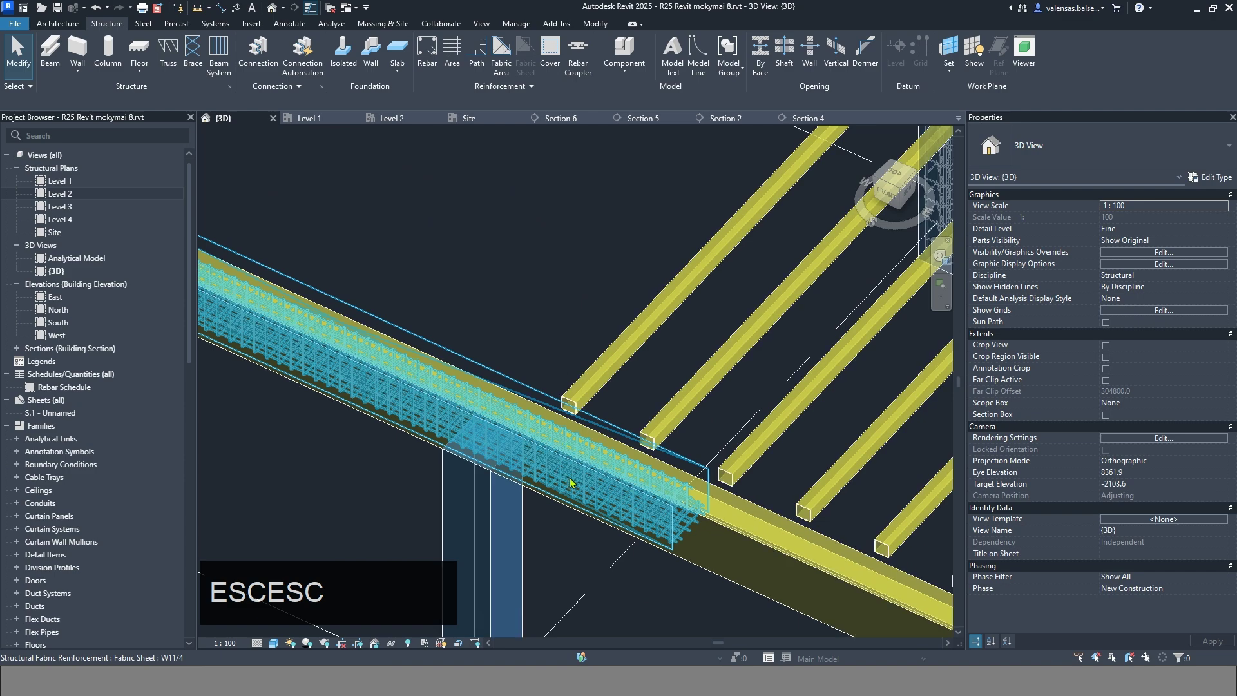
pyautogui.click(567, 480)
pyautogui.keyDown('shift'); pyautogui.moveTo(567, 480); pyautogui.dragTo(458, 323, button='middle'); pyautogui.keyUp('shift')
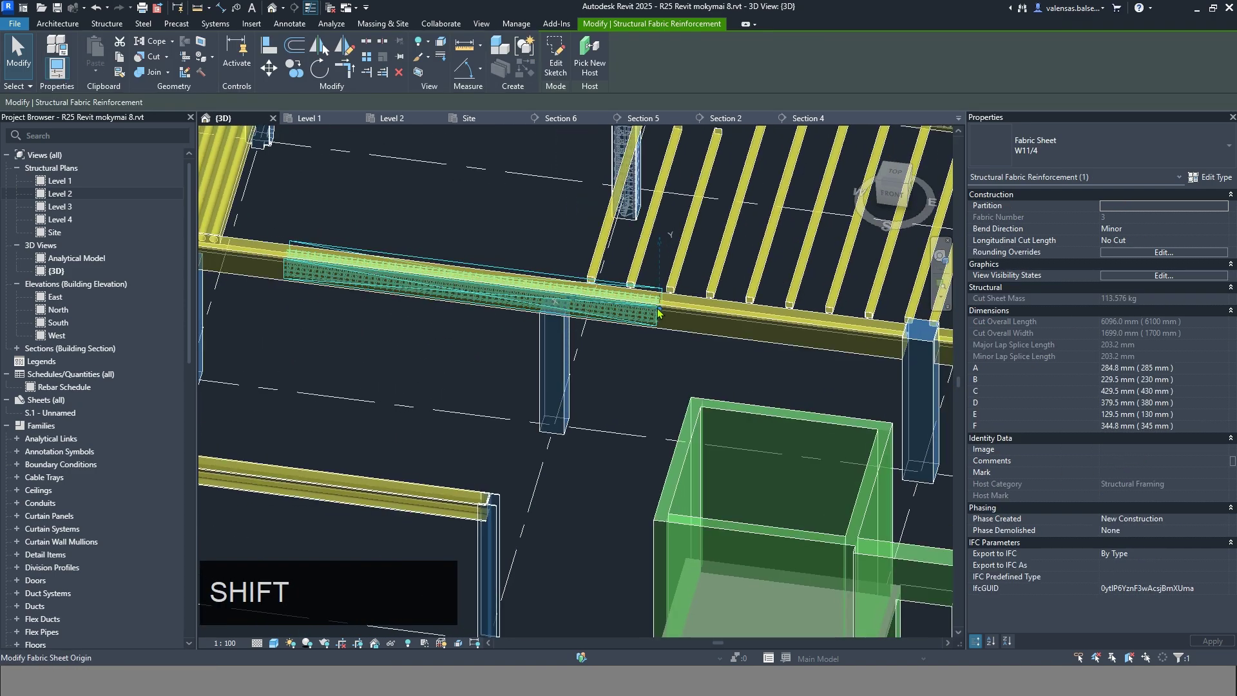
pyautogui.keyDown('shift'); pyautogui.moveTo(659, 314); pyautogui.dragTo(634, 352, button='middle'); pyautogui.keyUp('shift')
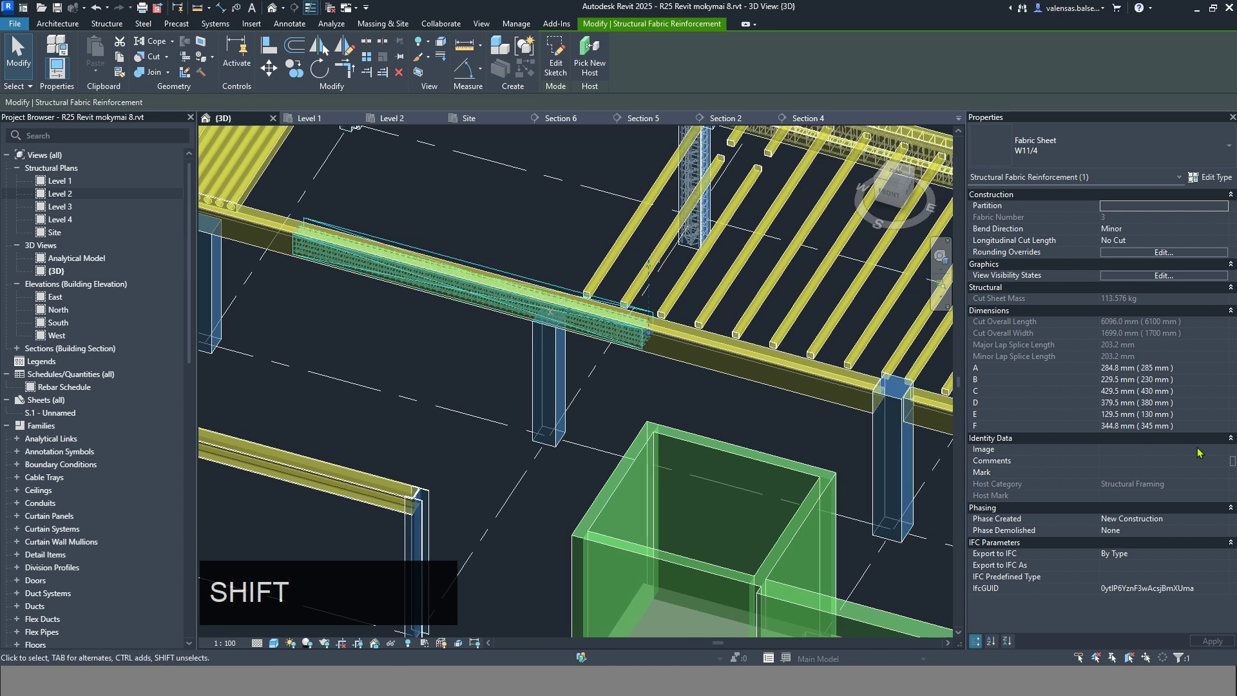
# - Review the bent sheet's leg dimensions, bend direction, W11/4 type properties and the available fabric sheet types, without changing anything
pyautogui.click(1196, 368)
pyautogui.click(1194, 416)
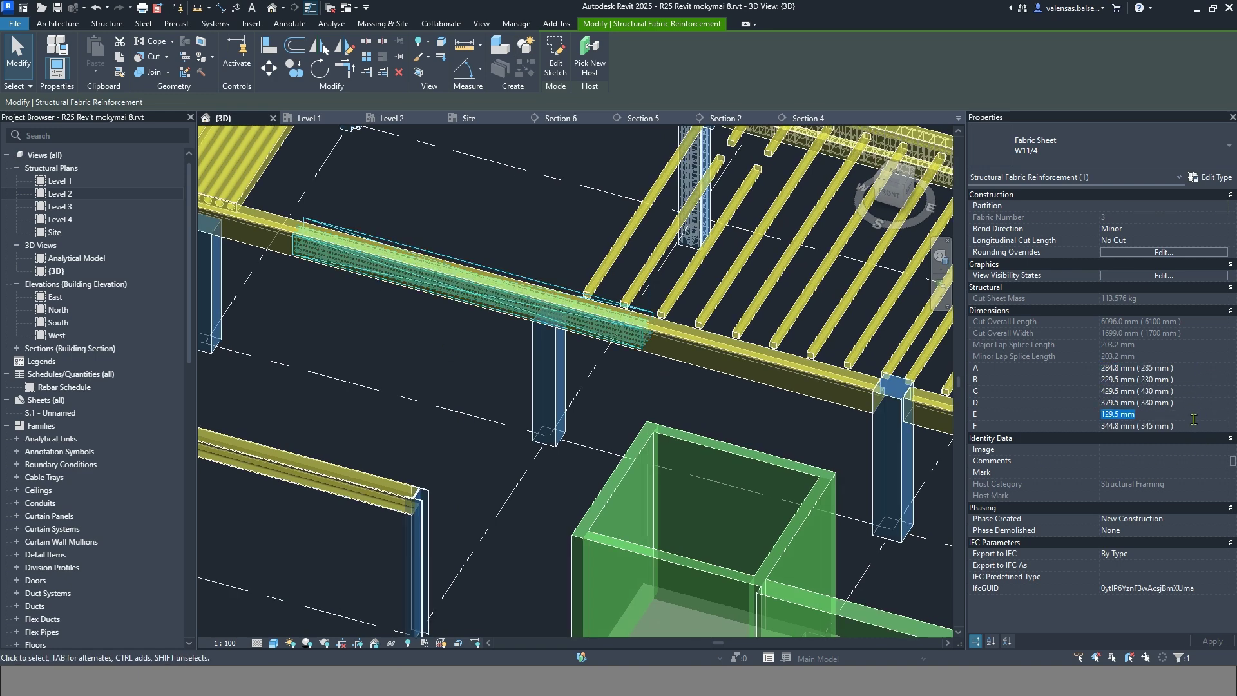
pyautogui.click(1147, 228)
pyautogui.click(1200, 177)
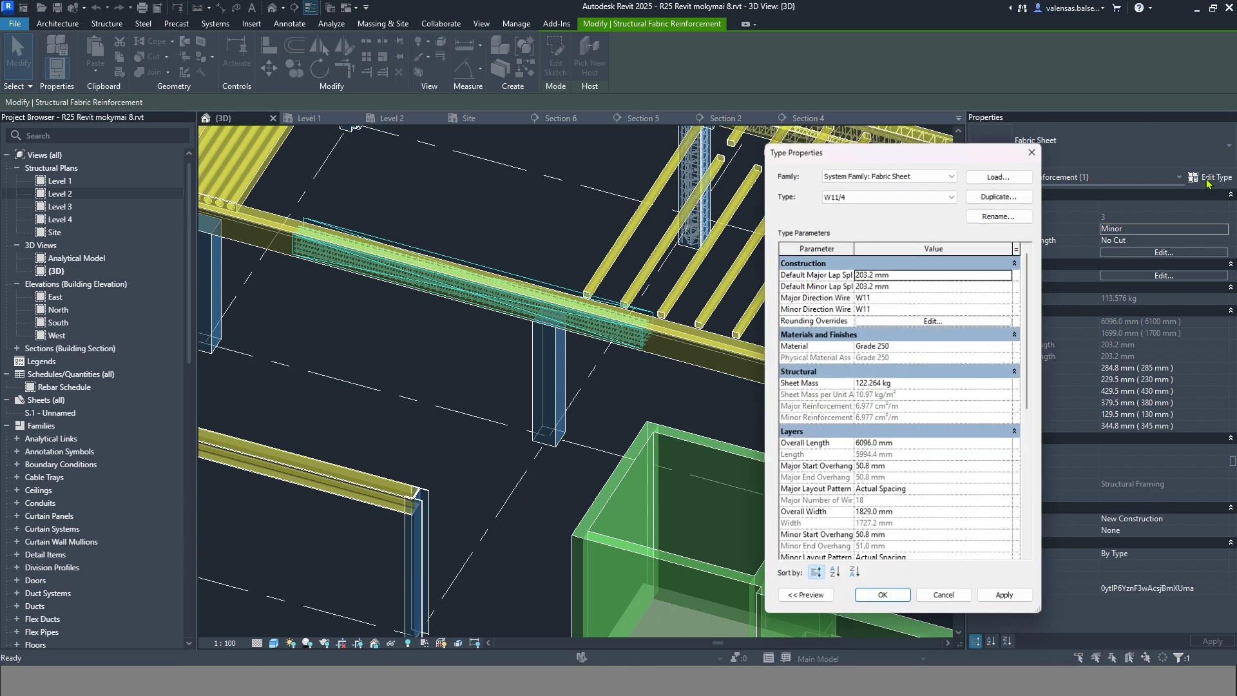
pyautogui.click(1034, 149)
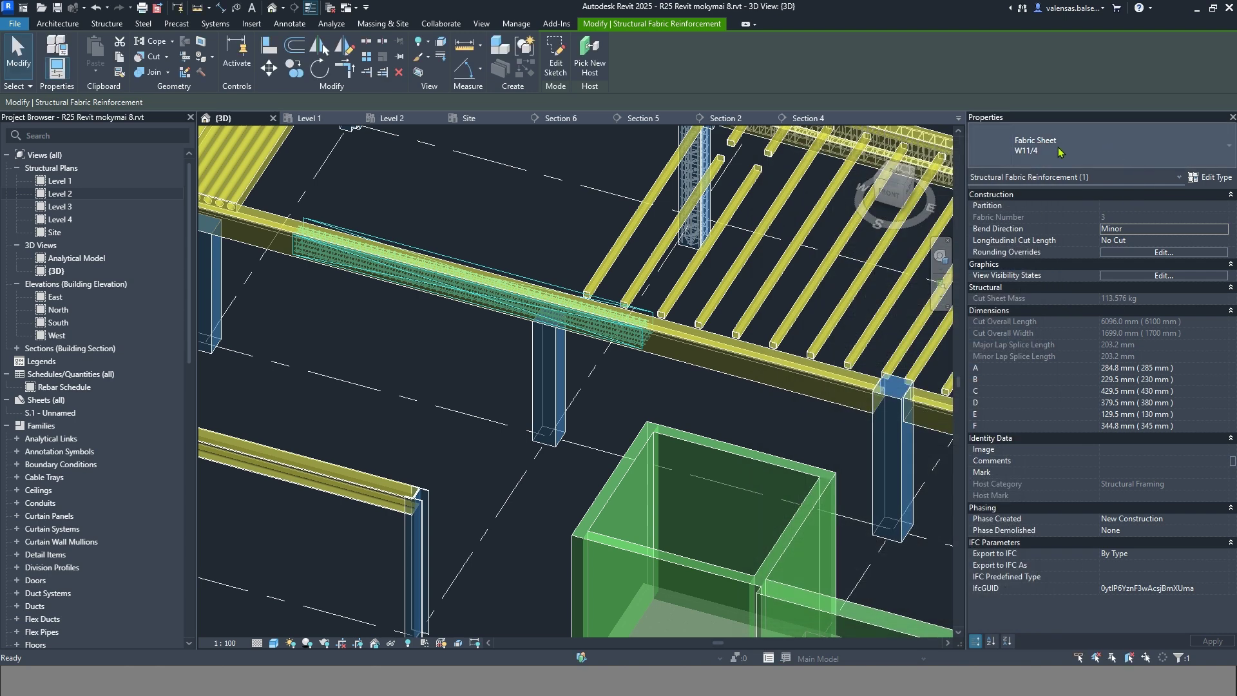
pyautogui.click(1087, 151)
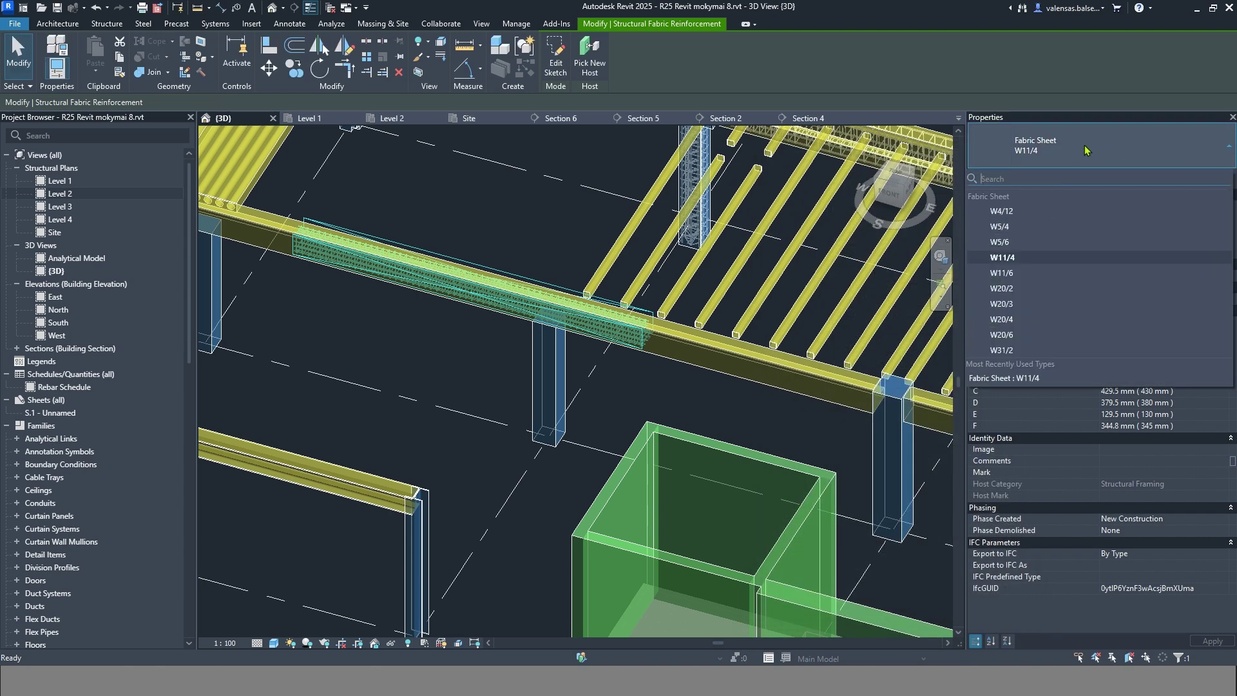
pyautogui.press('Escape')
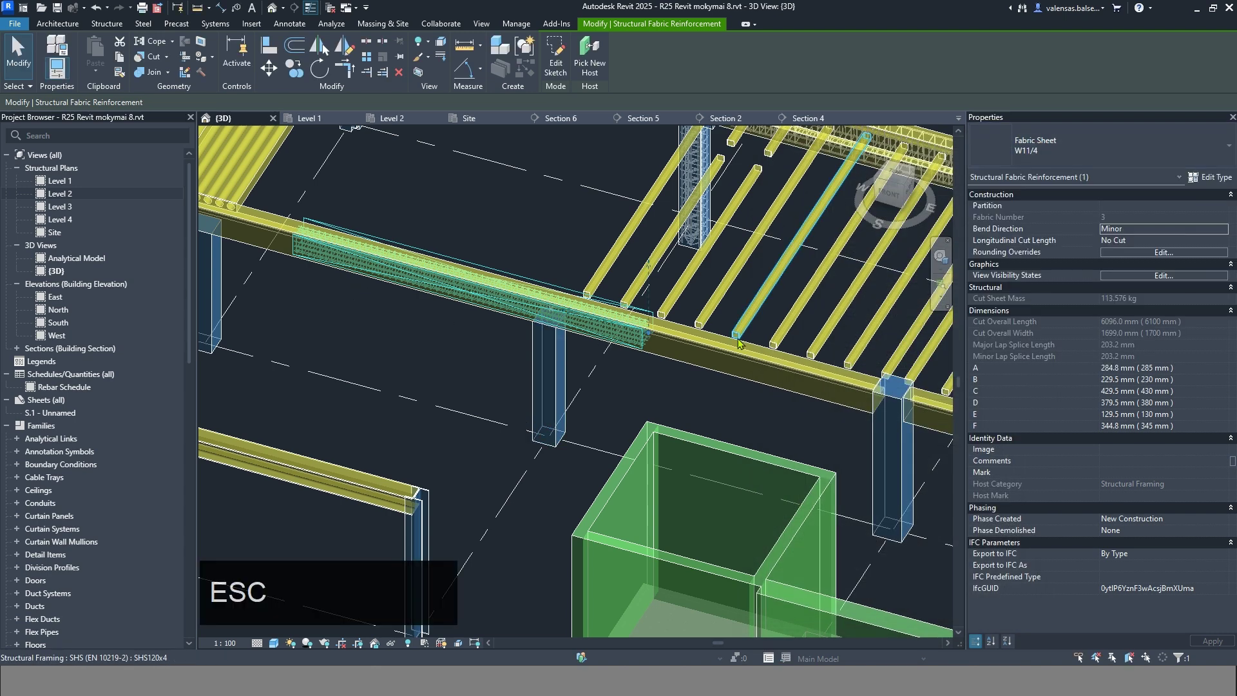
# - Look over the precast reinforcement tools and view the deselected bent fabric sheet within the beam in 3D
pyautogui.keyDown('shift'); pyautogui.moveTo(482, 383); pyautogui.dragTo(727, 436, button='middle'); pyautogui.keyUp('shift')
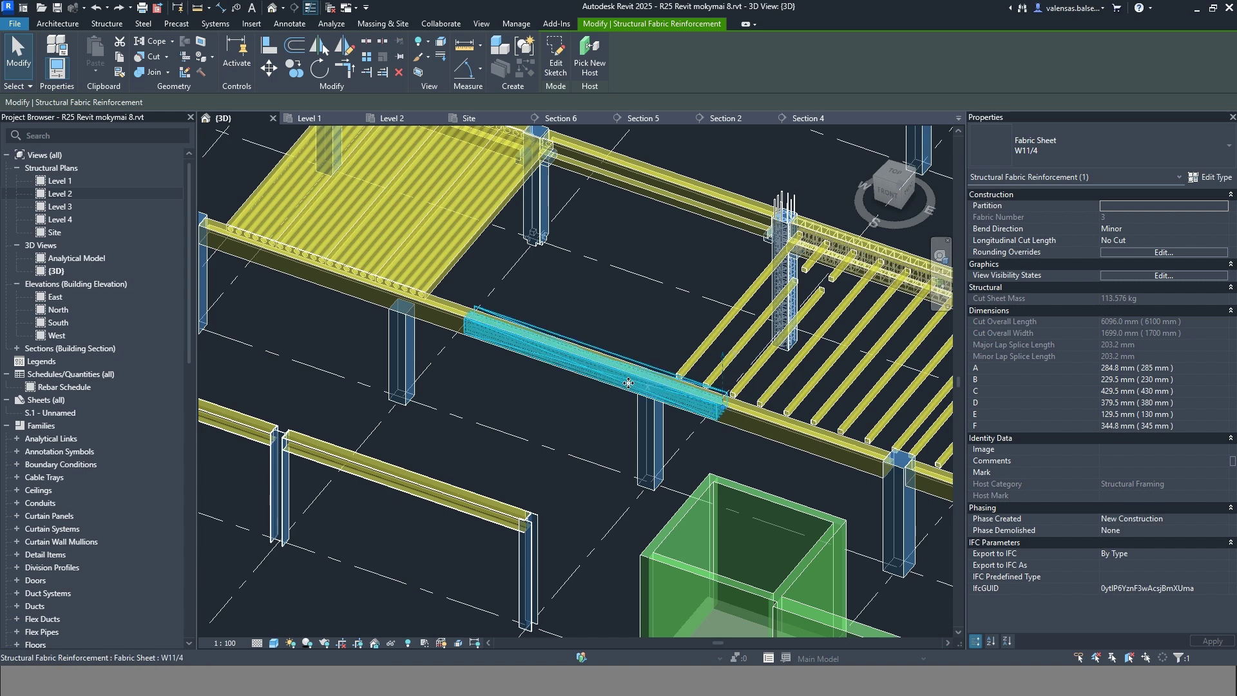
pyautogui.scroll(3, 602, 368)
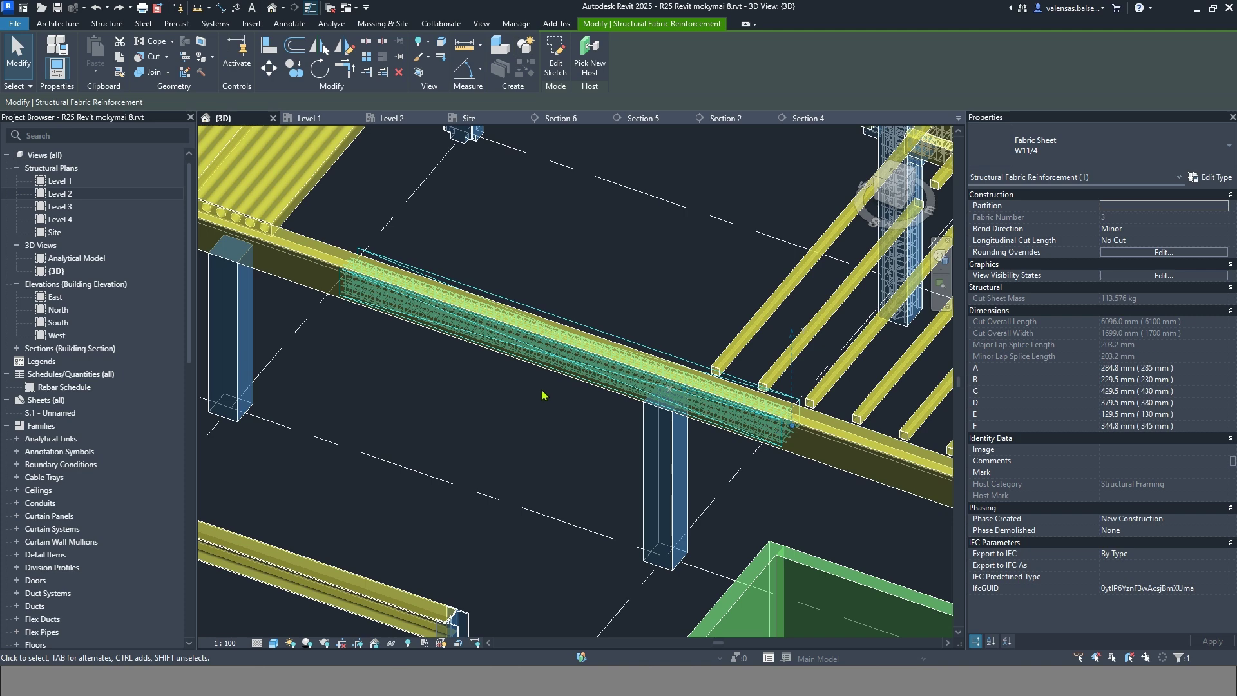
pyautogui.scroll(-2, 543, 396)
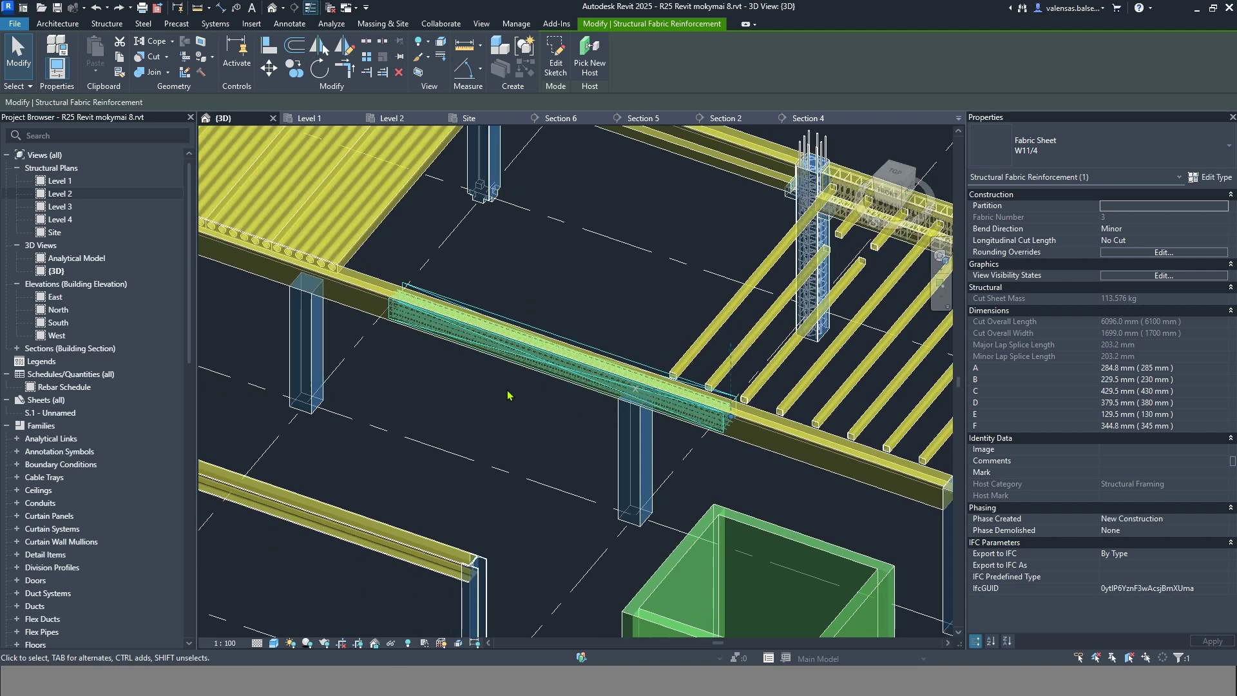
pyautogui.click(172, 24)
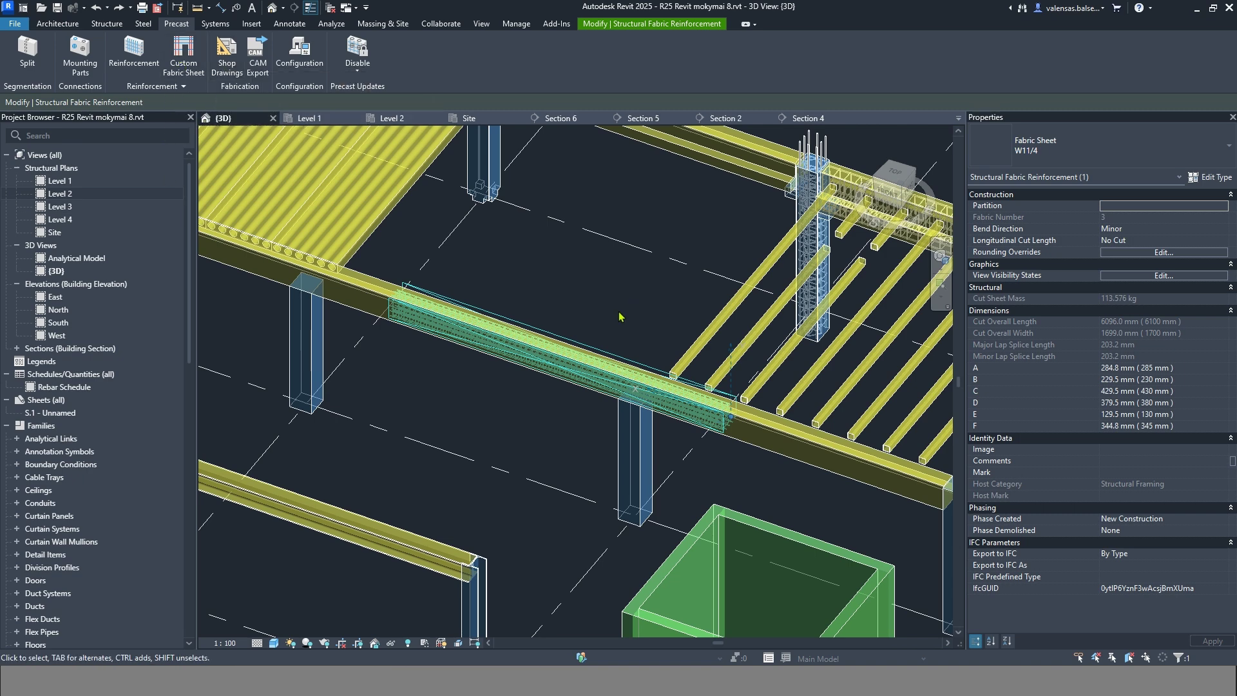
pyautogui.press('Escape')
pyautogui.keyDown('shift'); pyautogui.moveTo(551, 465); pyautogui.dragTo(526, 452, button='middle'); pyautogui.keyUp('shift')
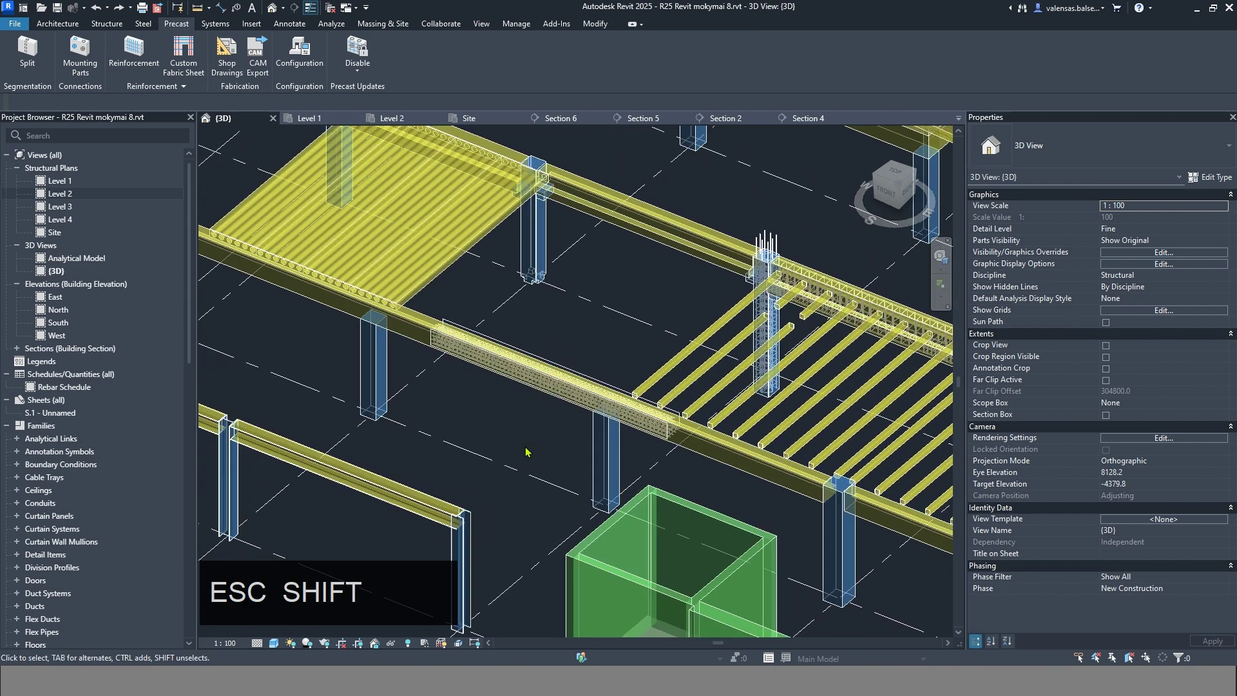